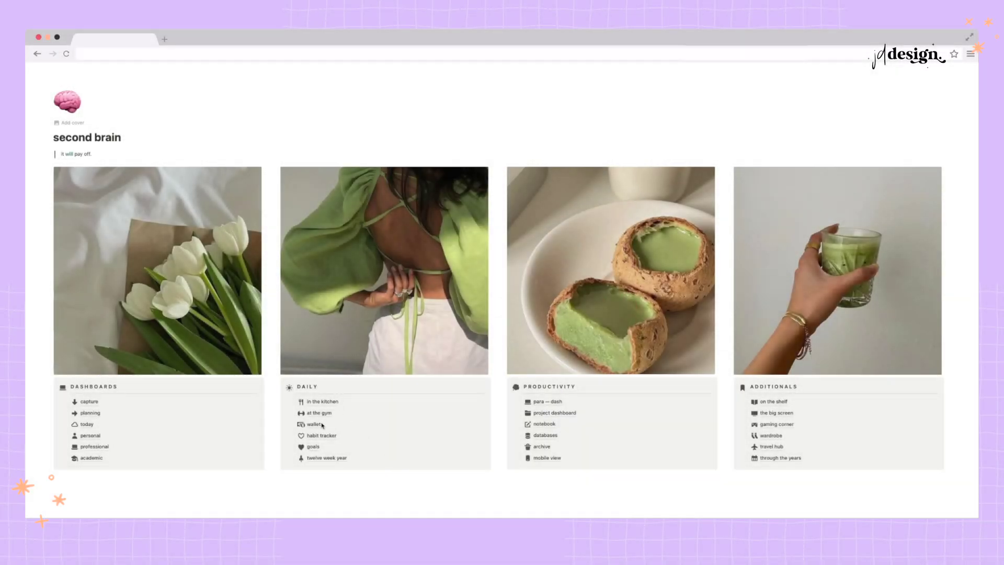
# On the twelve week year page, move the duplicated template into the in-progress section and open the copy.
pyautogui.click(325, 458)
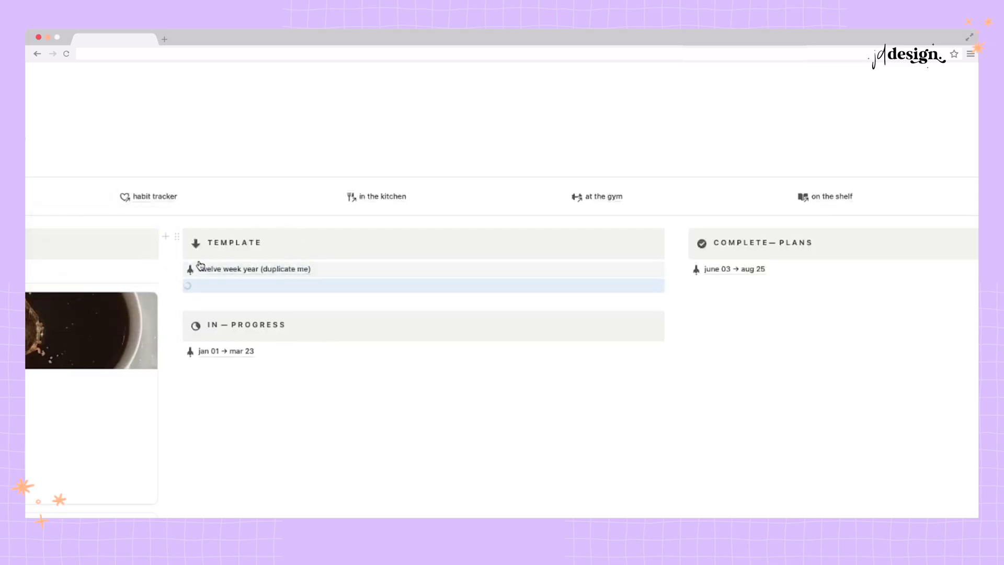
pyautogui.moveTo(179, 284); pyautogui.dragTo(192, 341)
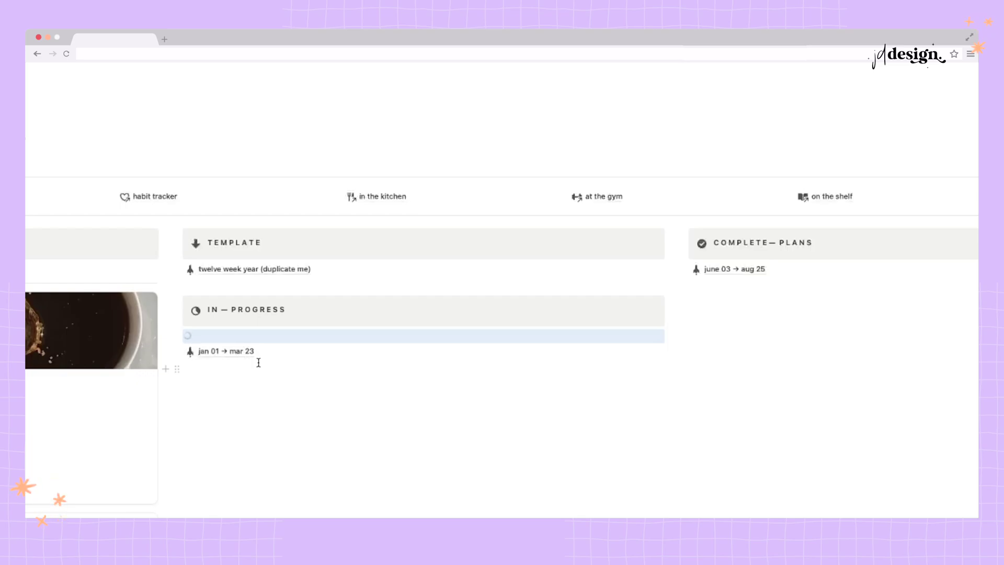
pyautogui.moveTo(177, 351); pyautogui.dragTo(243, 356)
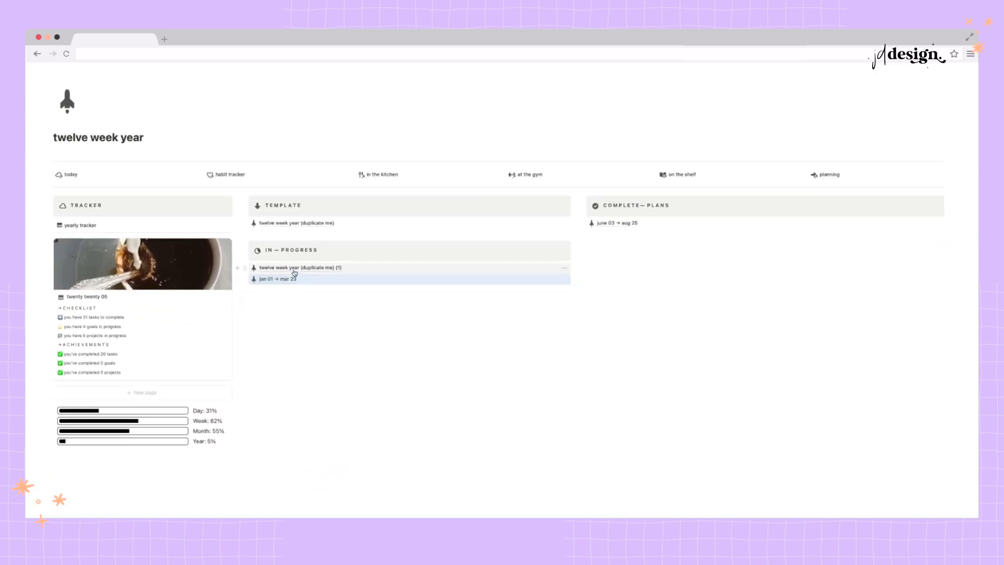
pyautogui.click(294, 268)
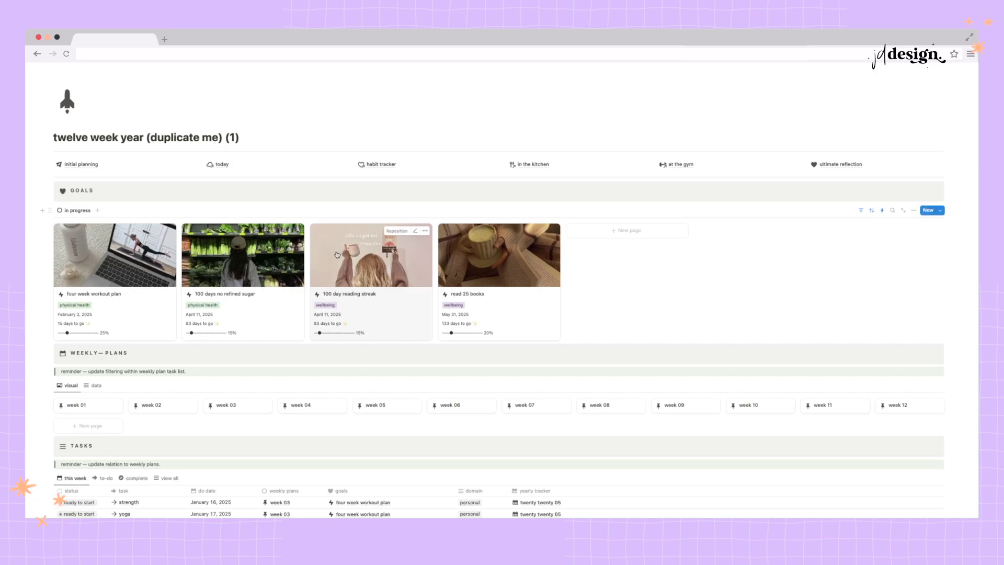
# In the initial planning page's life areas data, set the pre-score to 03 for physical health and 09 for wellbeing.
pyautogui.click(96, 166)
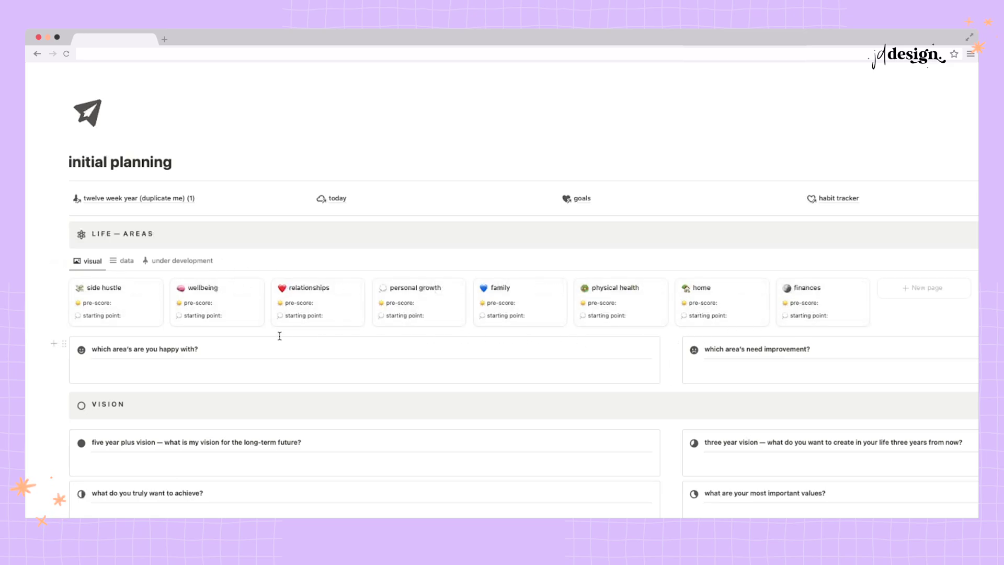
pyautogui.click(116, 262)
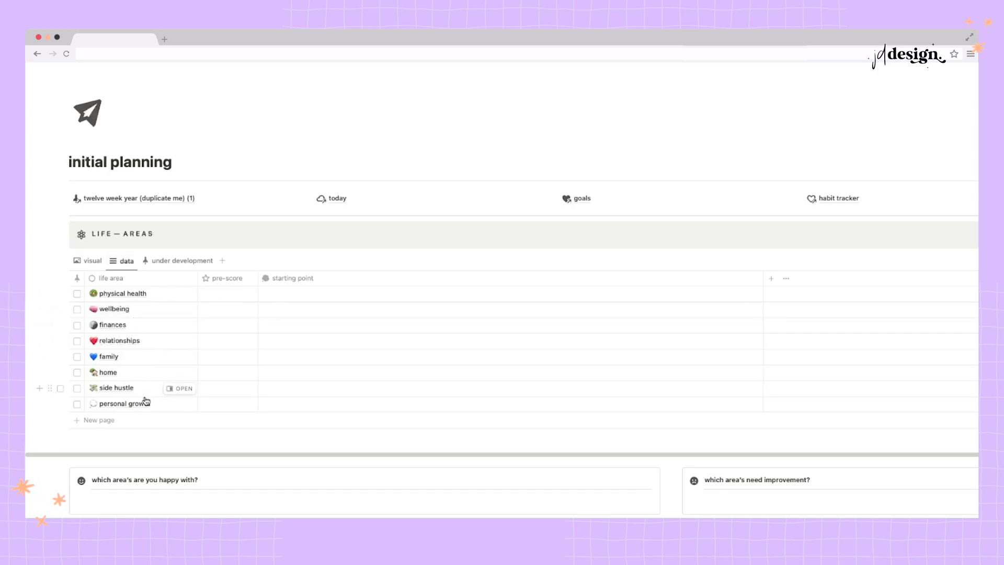
pyautogui.click(213, 294)
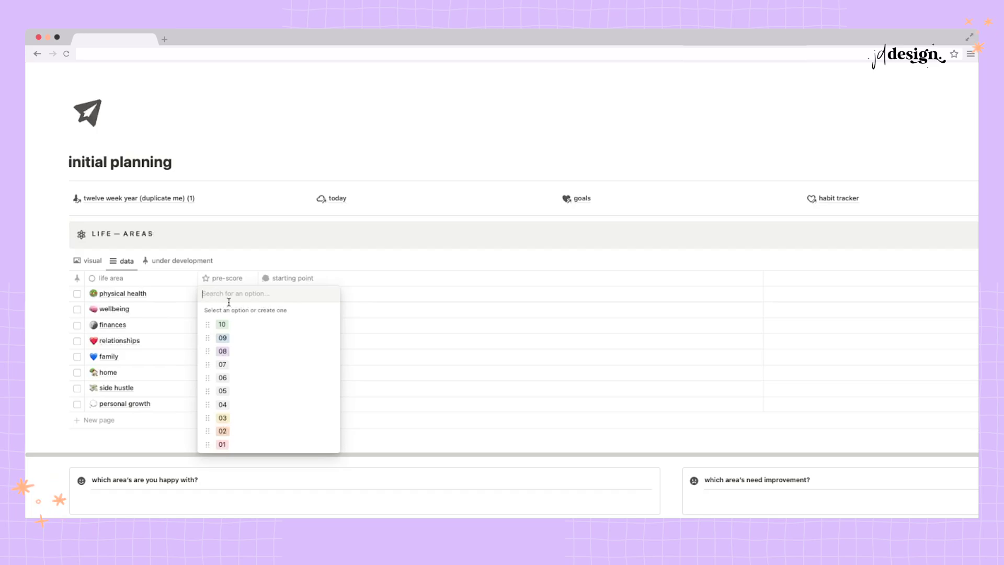
pyautogui.click(251, 419)
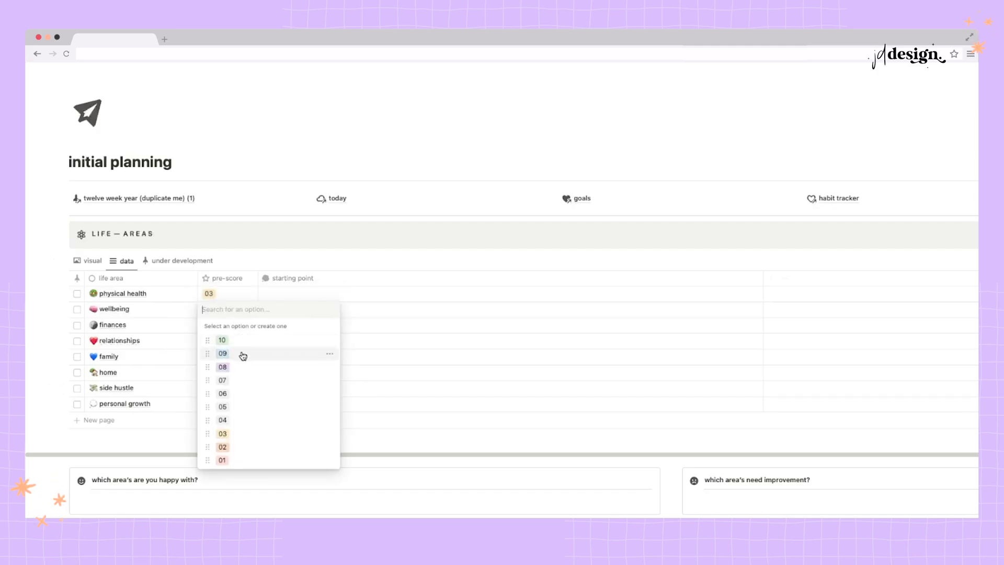
pyautogui.click(243, 354)
# Tick physical health as a life area to develop and show the under development view.
pyautogui.click(292, 297)
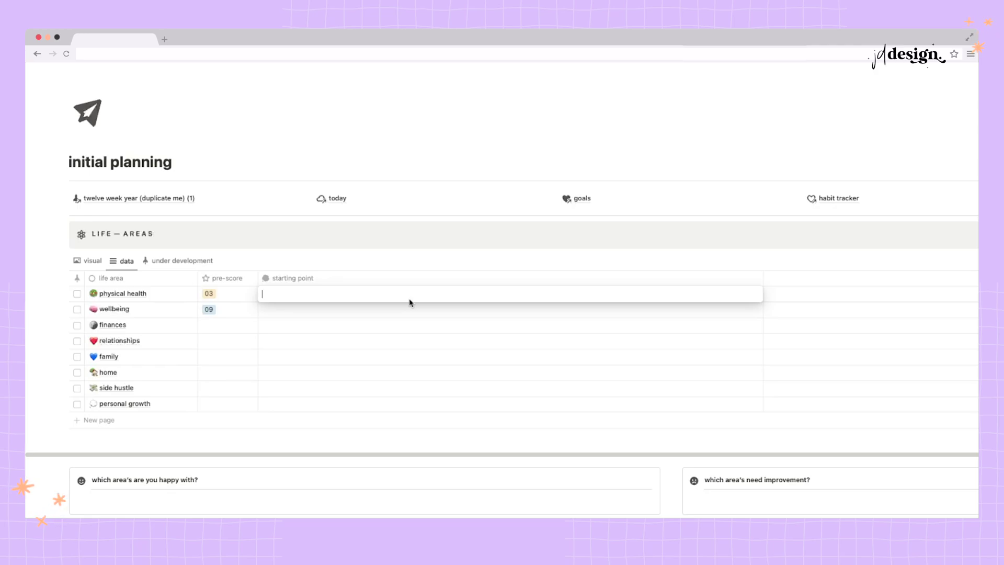
pyautogui.press('Escape')
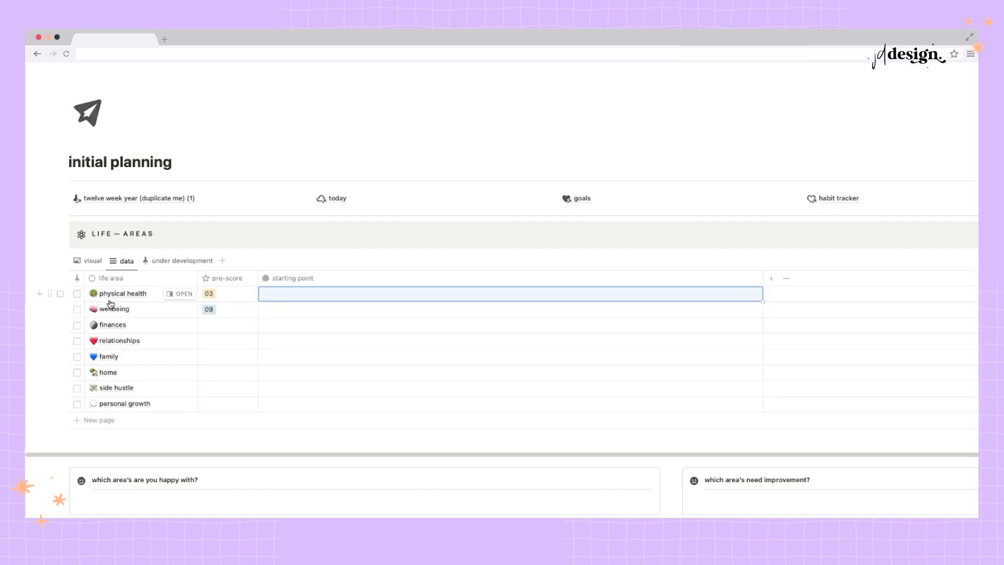
pyautogui.click(78, 294)
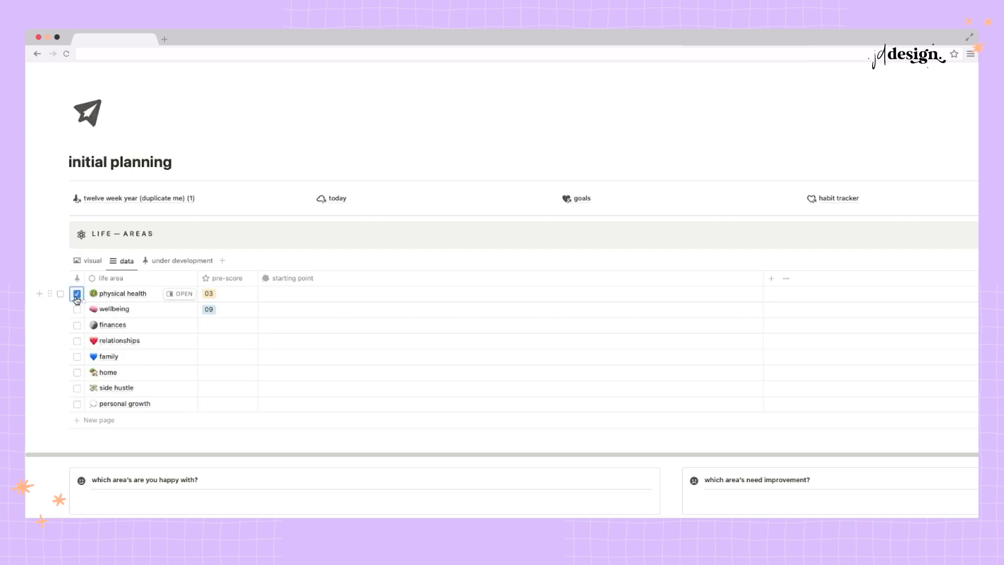
pyautogui.click(191, 266)
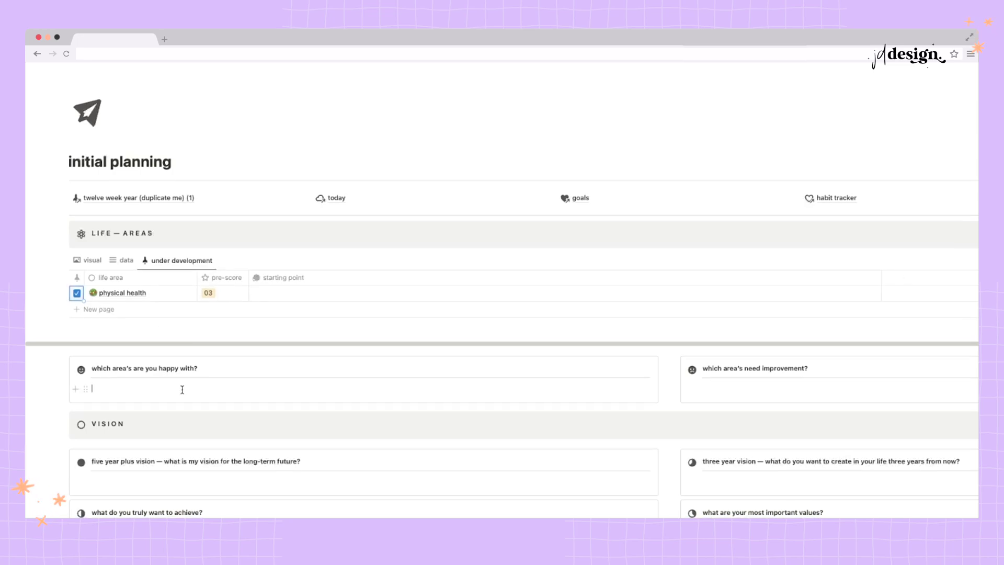
# Look through the life area, vision and realisation questions on the initial planning page.
pyautogui.press('super+minus')
pyautogui.press('super+minus')
pyautogui.press('super+minus')
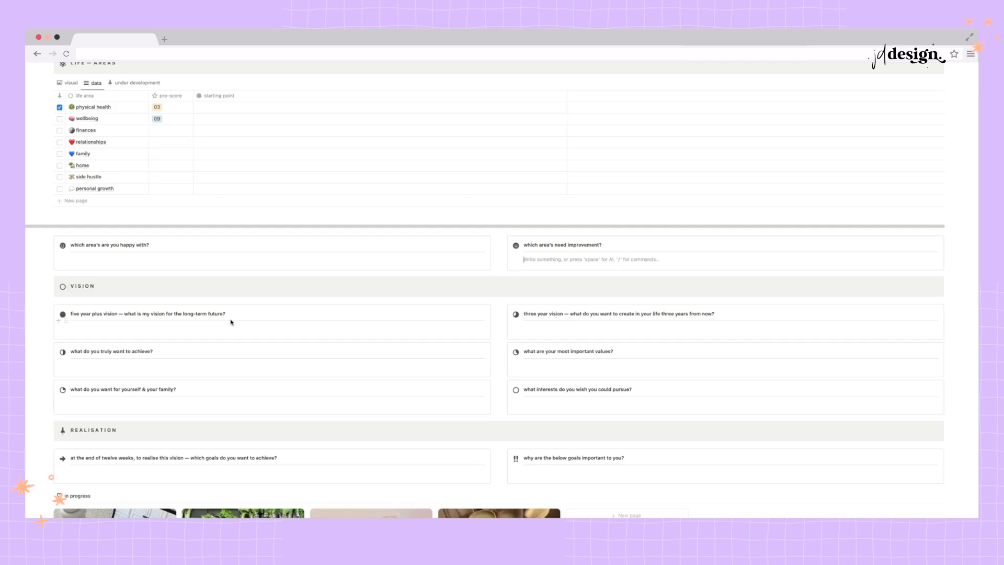
pyautogui.scroll(-2, 74, 377)
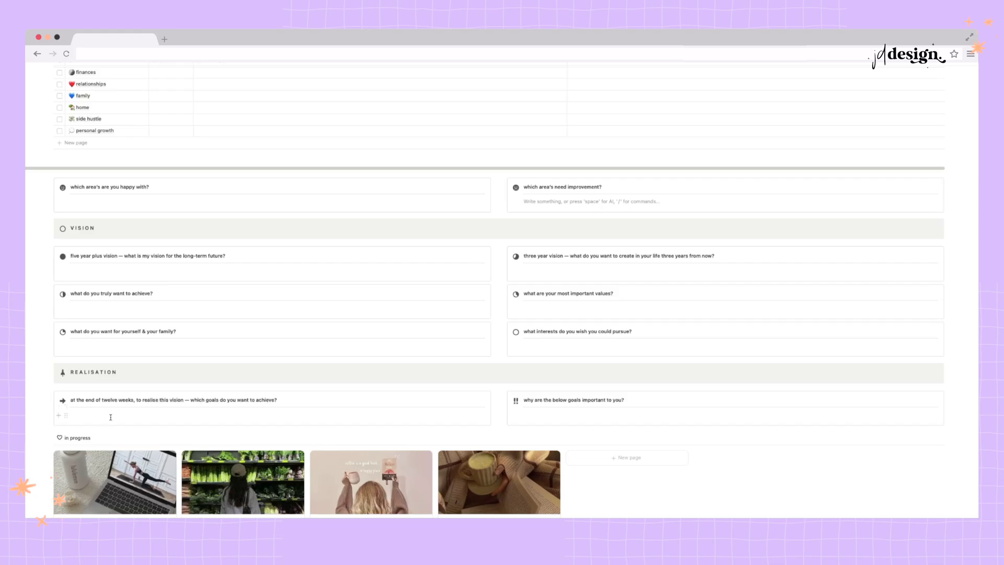
pyautogui.scroll(-2, 111, 418)
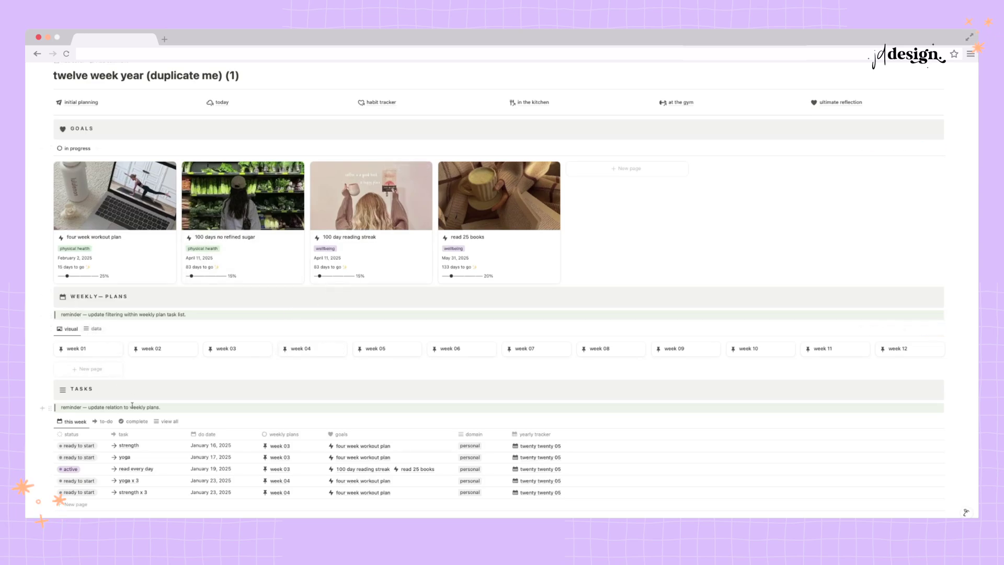
# Check which databases the tasks table's weekly plans relation property can be linked to, and leave its settings.
pyautogui.scroll(-1, 130, 432)
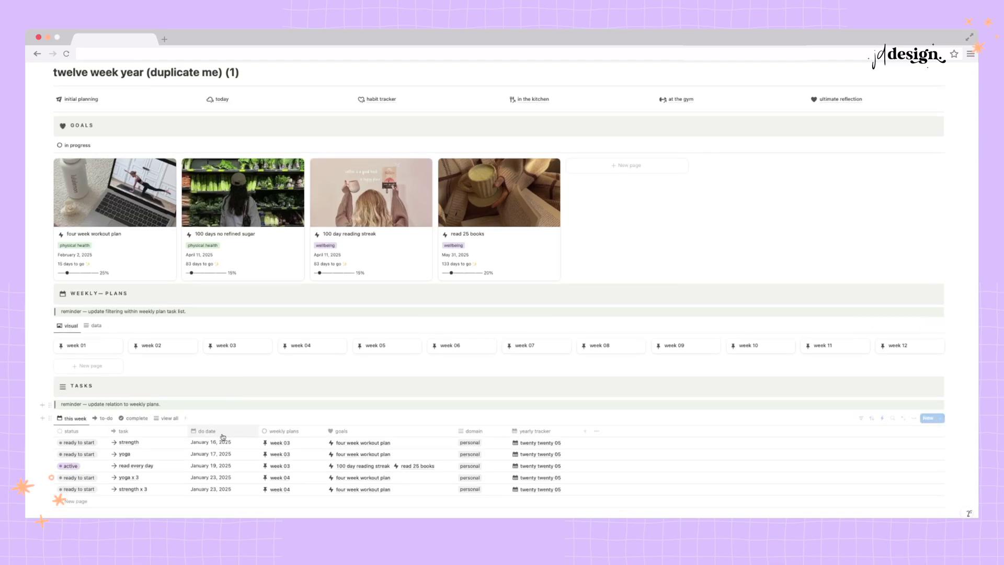
pyautogui.click(295, 432)
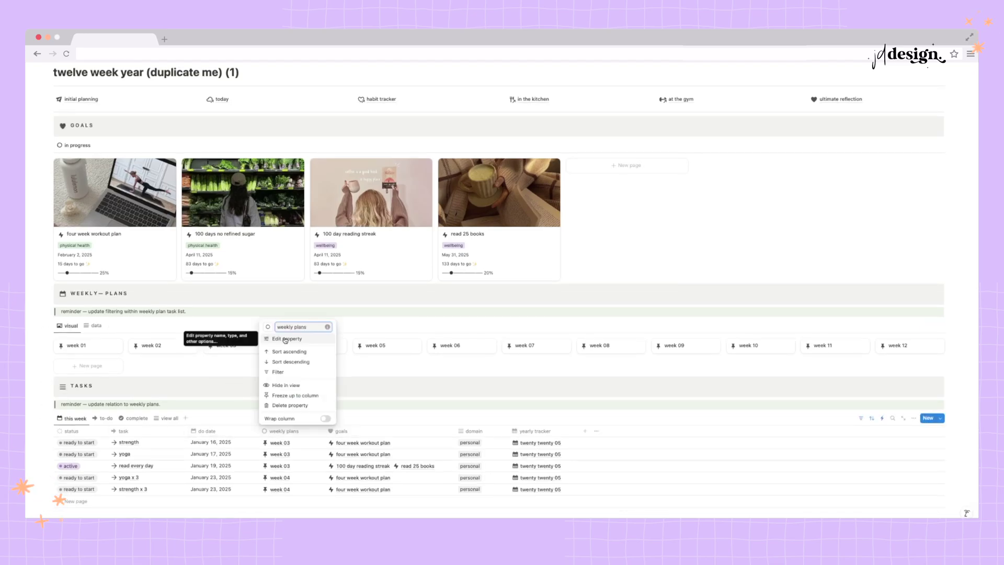
pyautogui.click(312, 344)
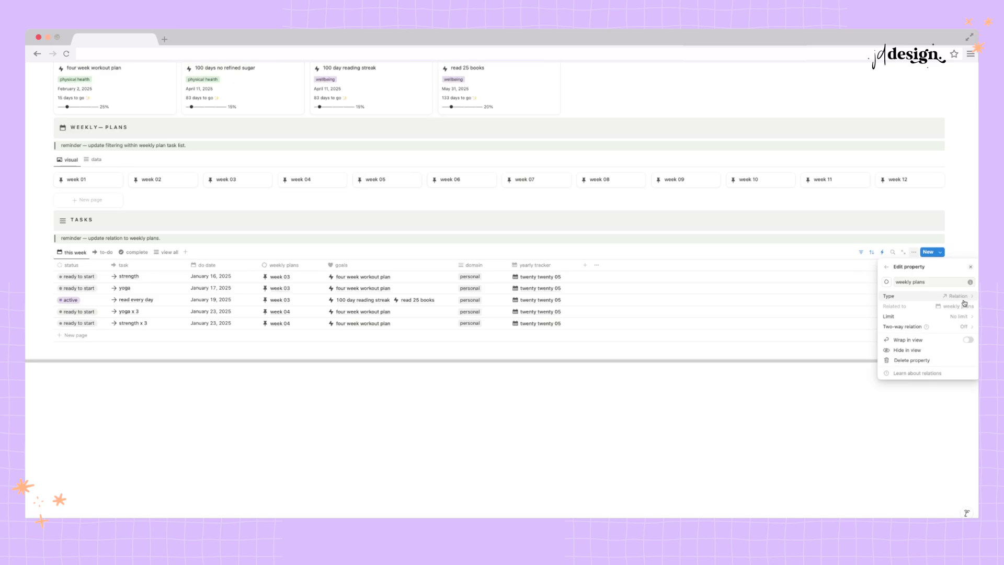
pyautogui.click(958, 301)
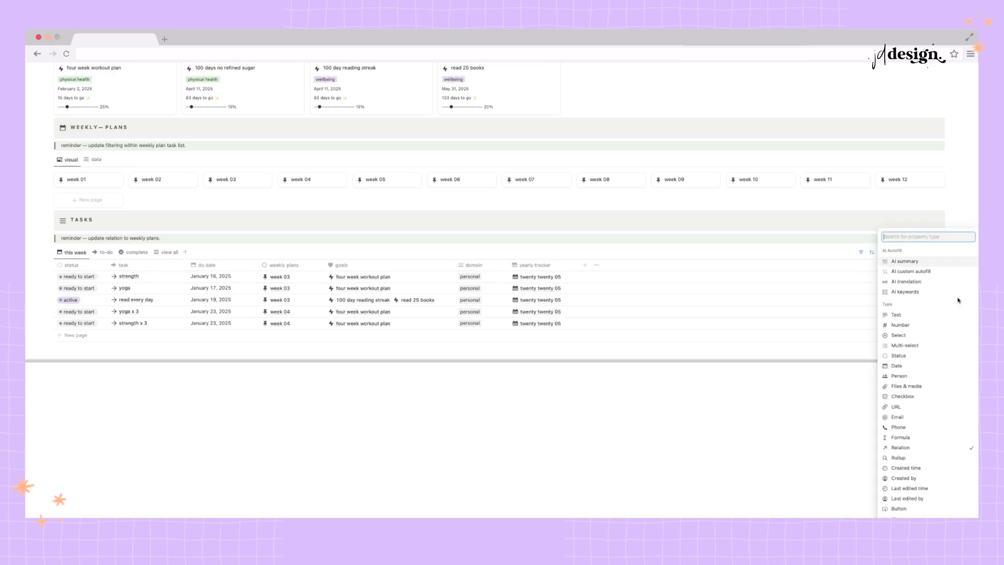
pyautogui.click(910, 453)
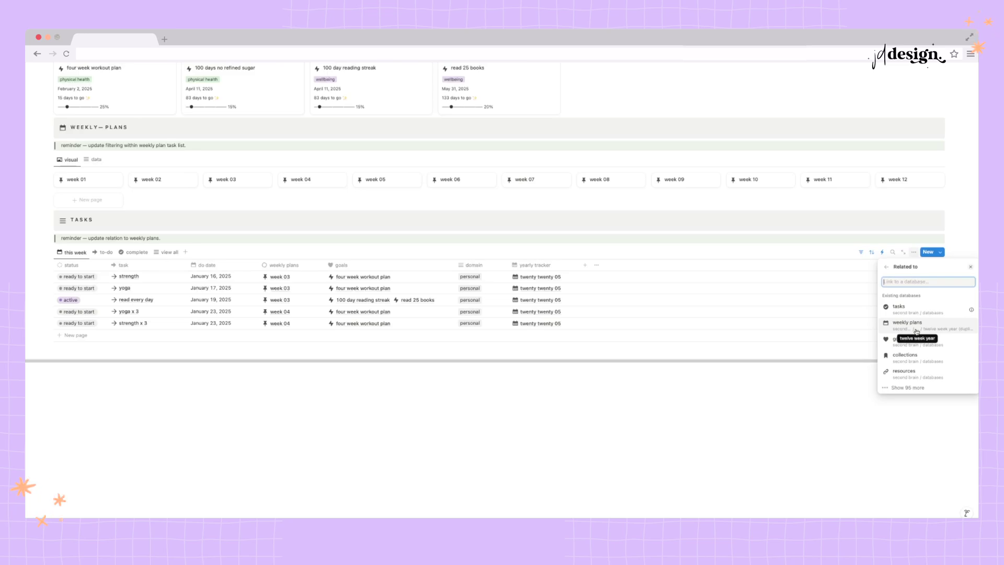
pyautogui.click(629, 245)
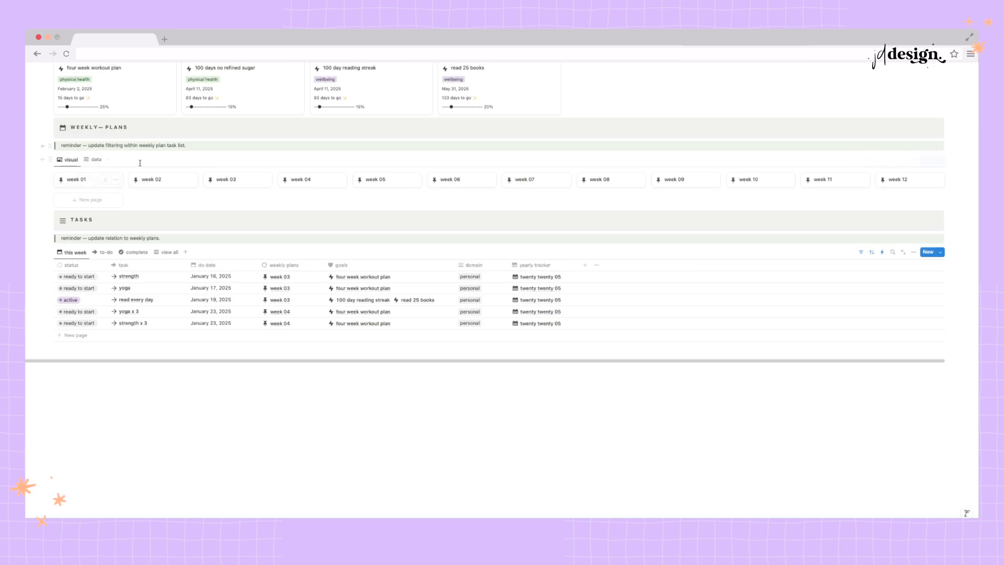
# Open the week 01 plan and filter its to-do tasks so that weekly plans contains week 01.
pyautogui.click(97, 183)
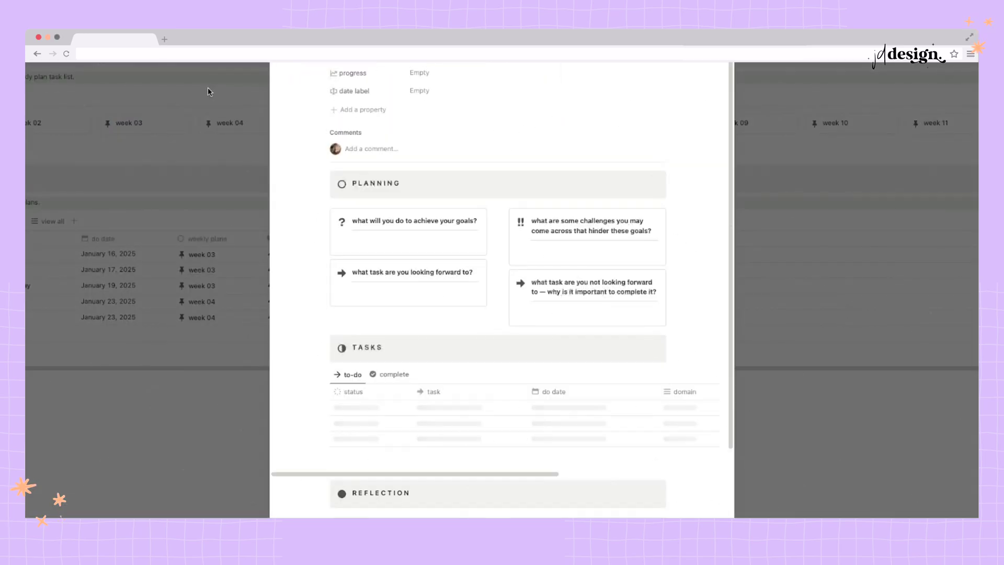
pyautogui.click(548, 375)
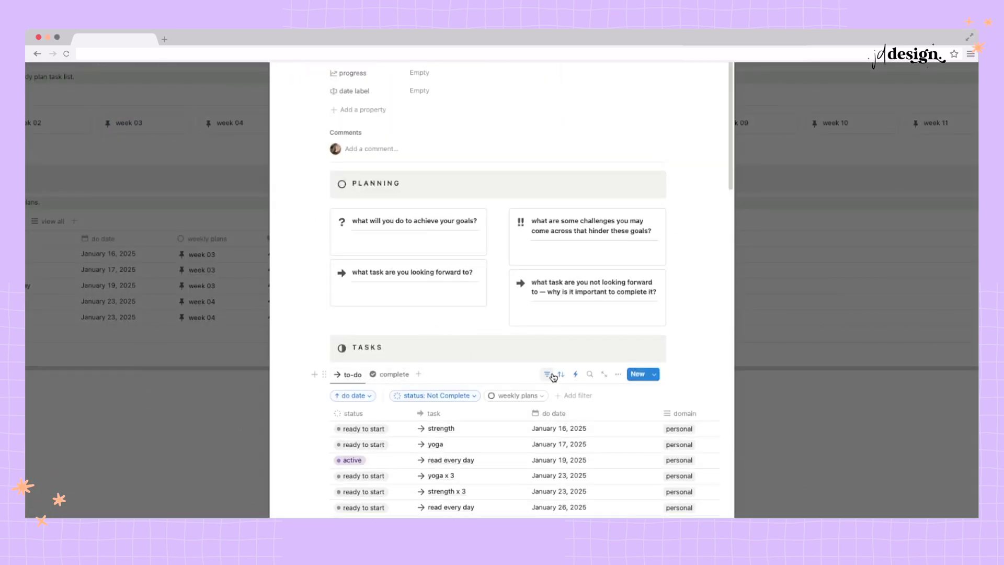
pyautogui.click(539, 396)
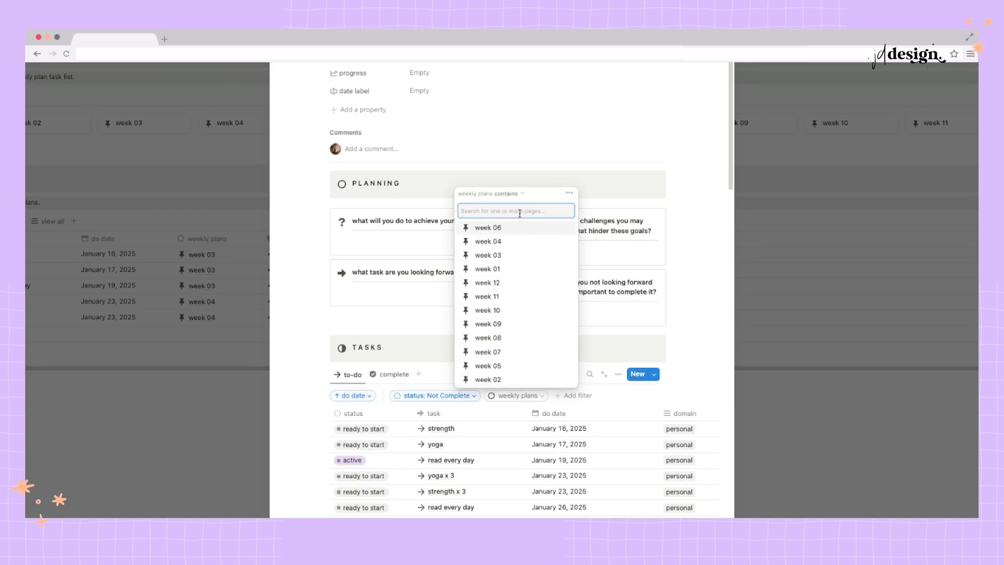
pyautogui.click(519, 270)
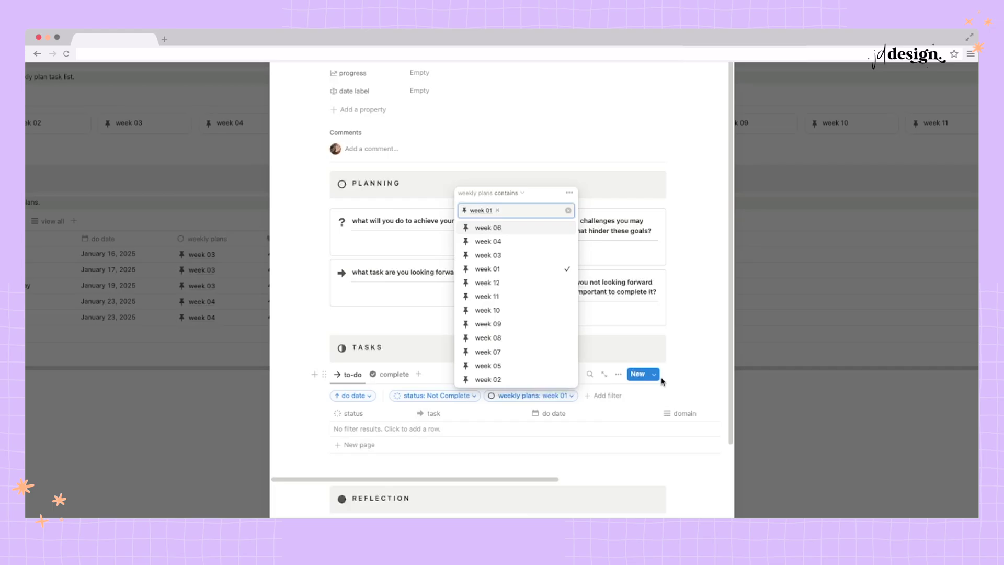
pyautogui.click(683, 339)
pyautogui.click(547, 374)
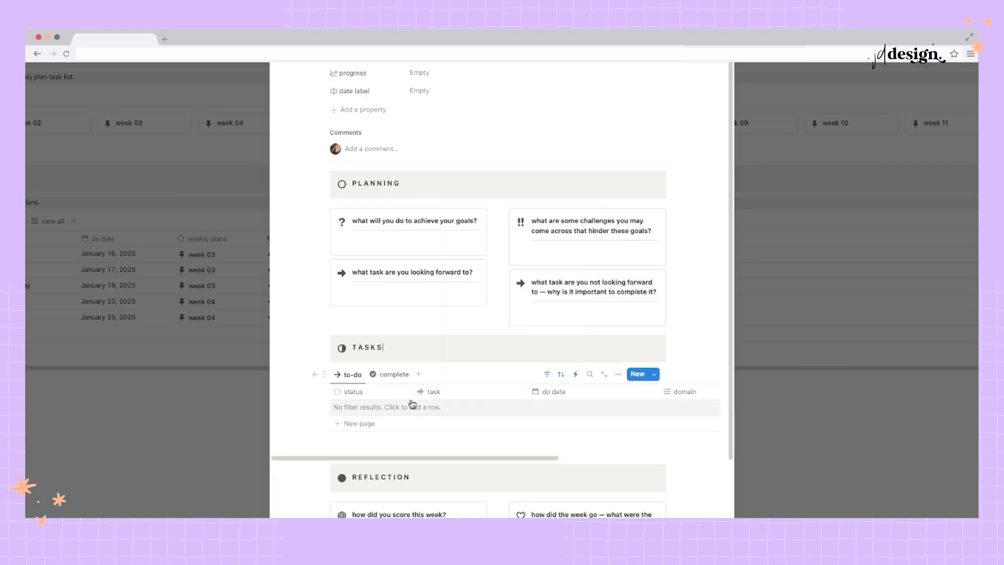
pyautogui.click(374, 375)
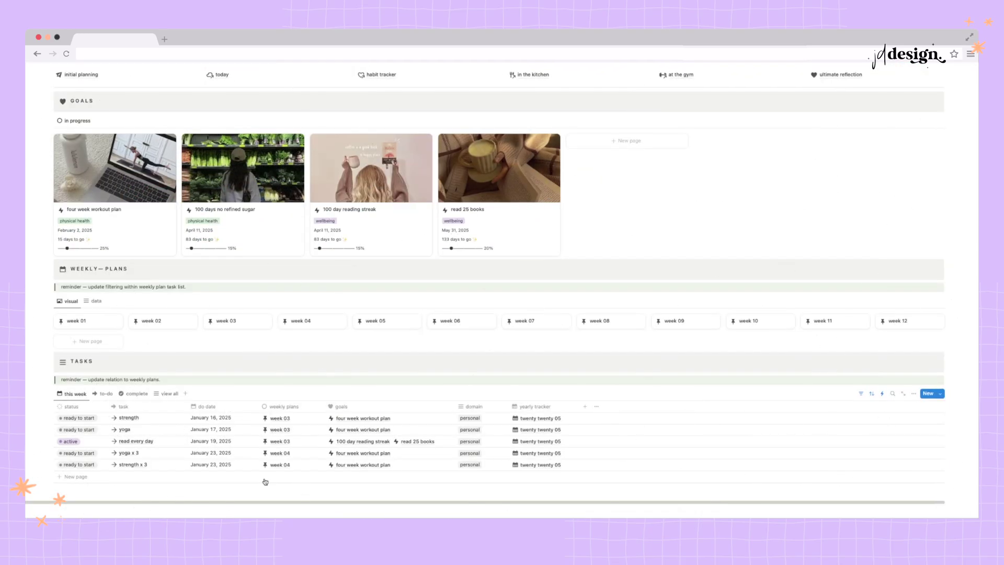
# Add a task titled "new task" to the tasks table with the domain personal and the status up next.
pyautogui.scroll(1, 266, 482)
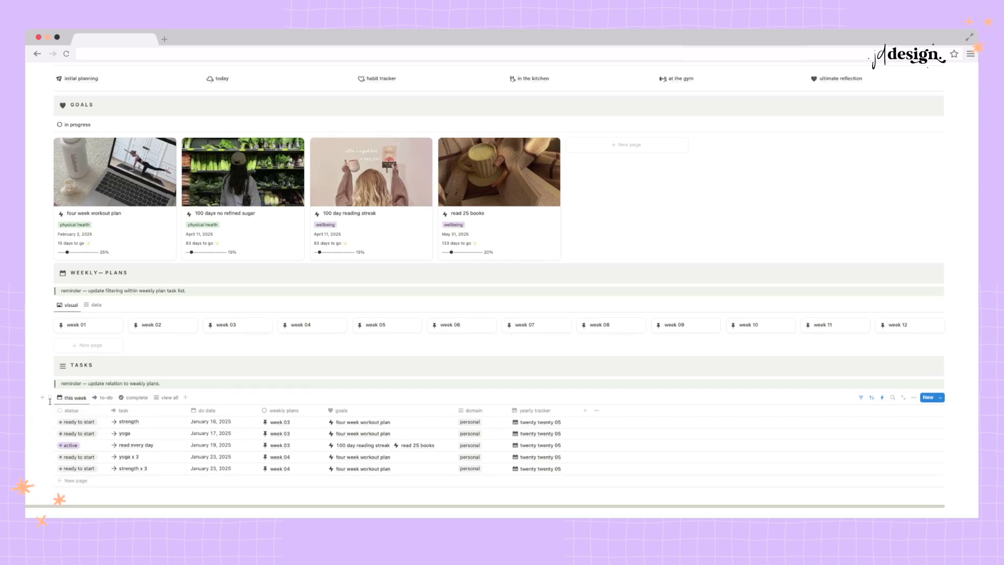
pyautogui.click(79, 481)
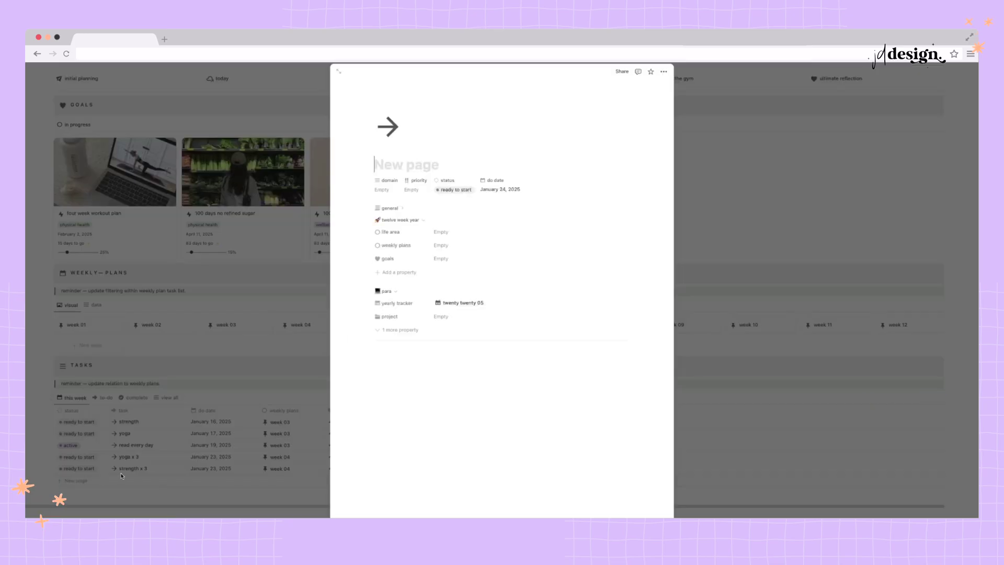
pyautogui.write('new task')
pyautogui.click(382, 189)
pyautogui.click(396, 212)
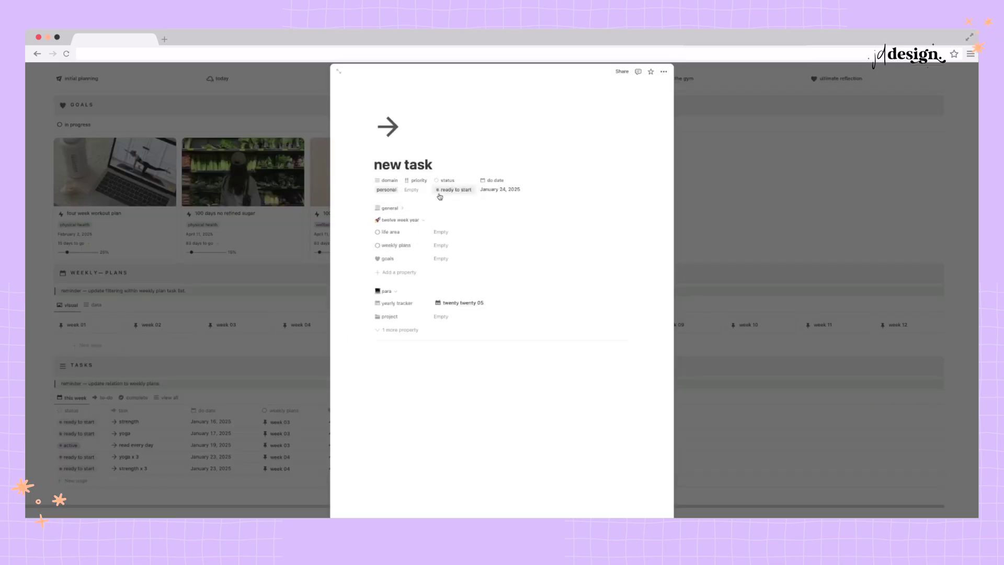
pyautogui.click(474, 190)
pyautogui.click(470, 245)
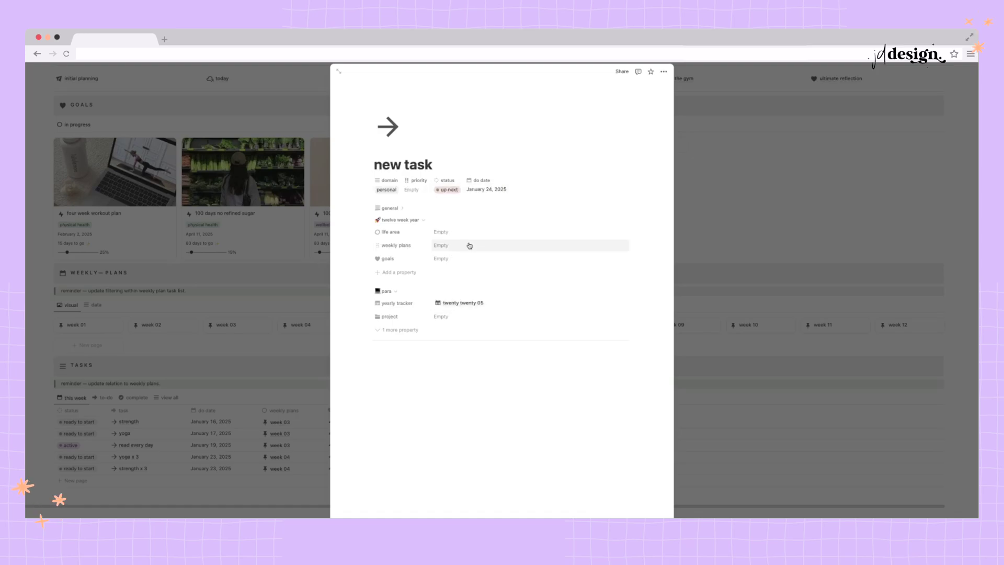
# Set the new task's life area to physical health and link it to the week 01 weekly plan.
pyautogui.click(464, 233)
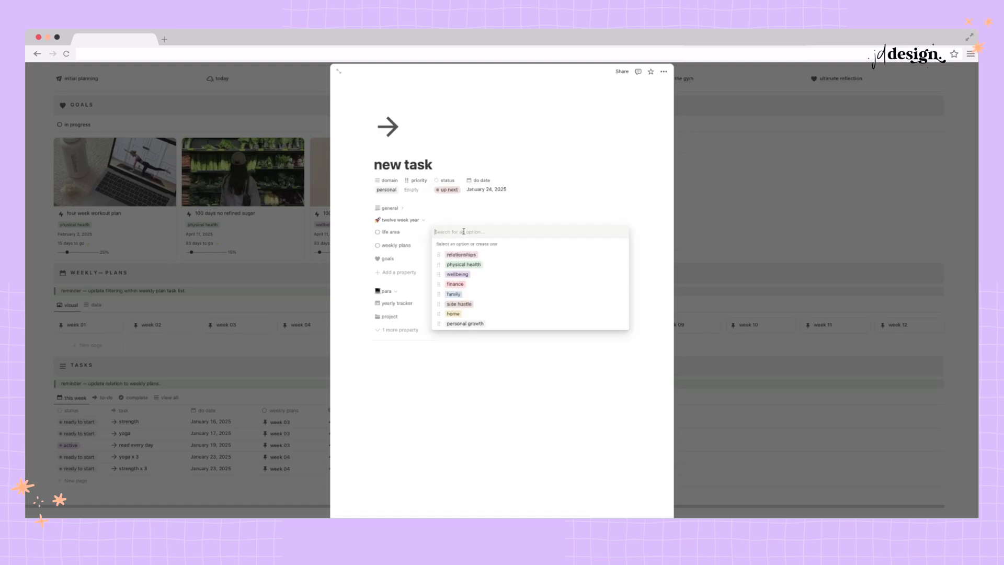
pyautogui.click(493, 264)
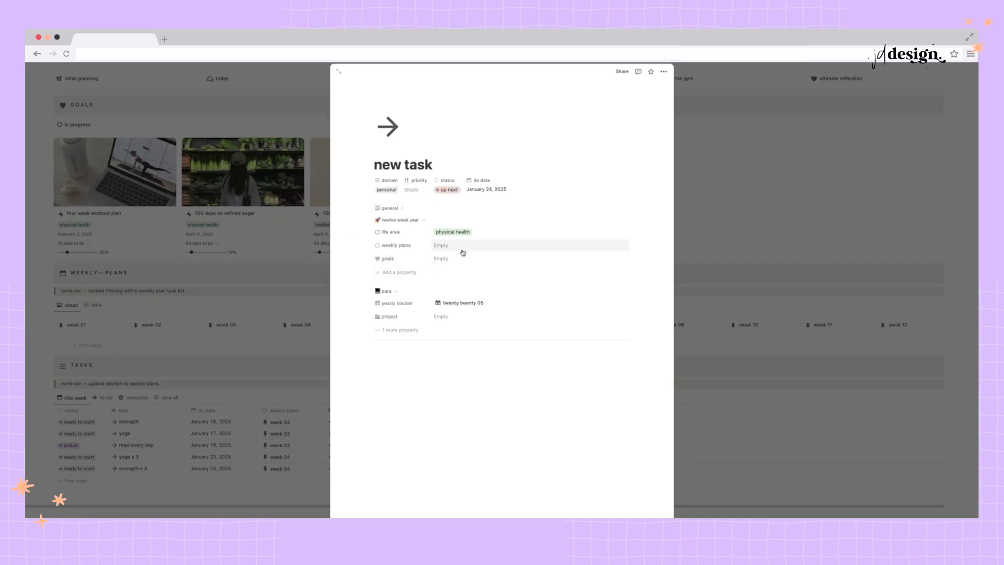
pyautogui.click(463, 250)
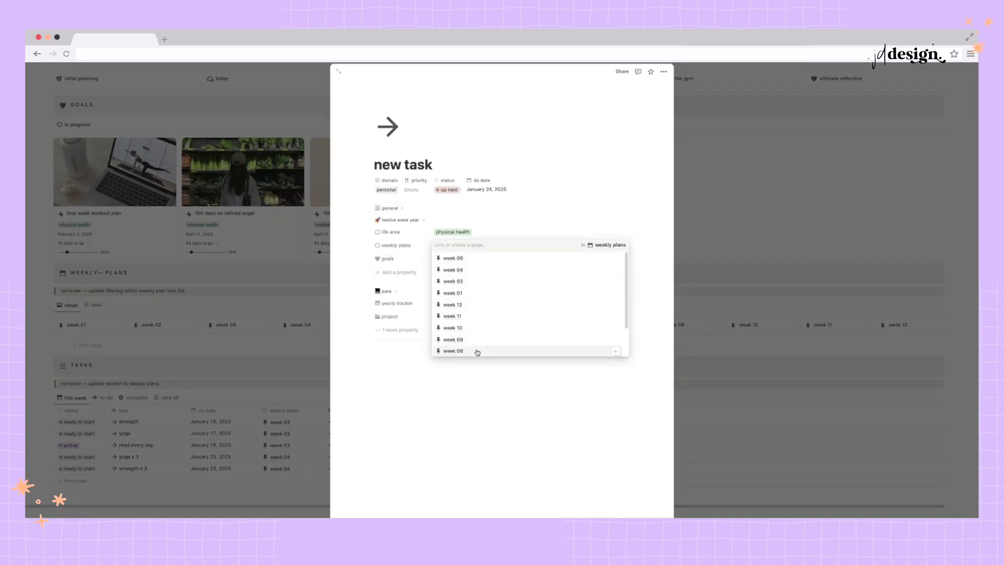
pyautogui.click(473, 293)
pyautogui.click(499, 231)
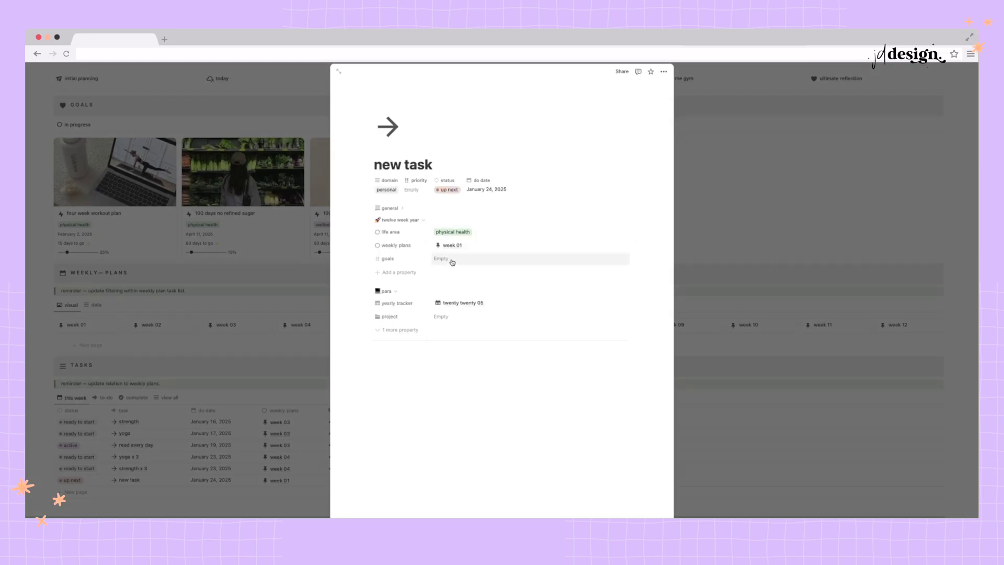
# Check which goals the new task can be linked to, and close the task without linking one.
pyautogui.click(452, 259)
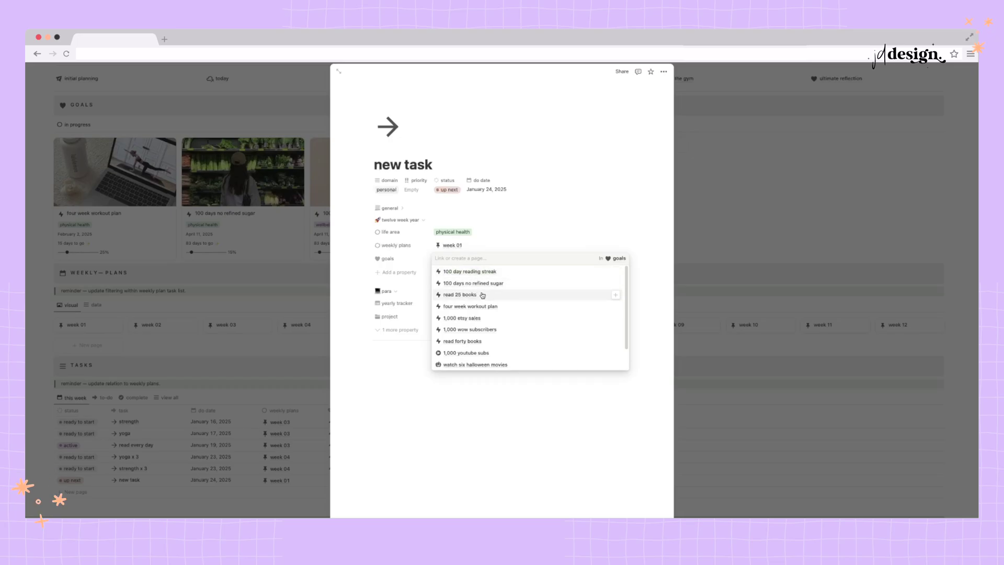
pyautogui.press('Escape')
pyautogui.press('Escape')
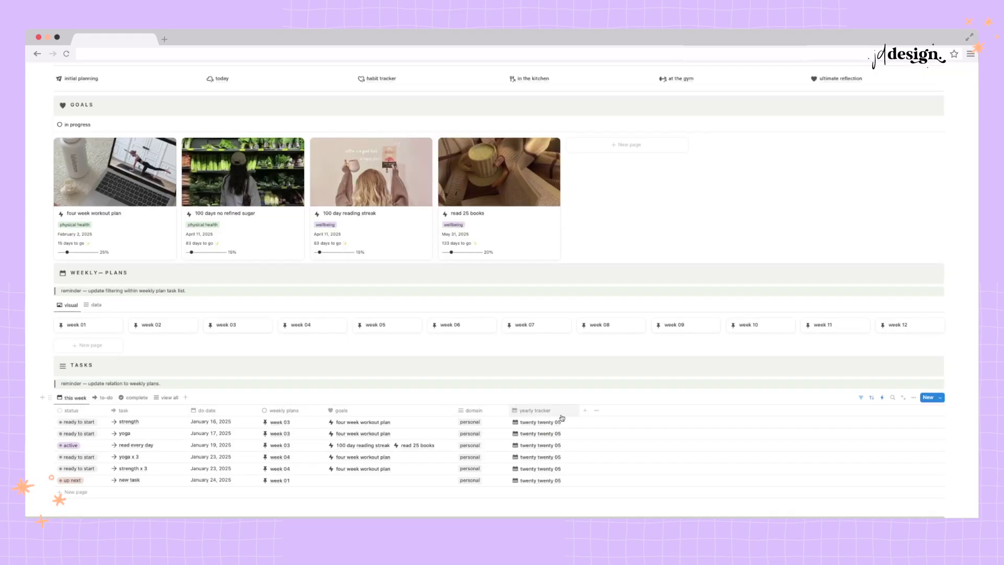
# Review the tasks table's to-do, complete and view all views with their tasks grouped by week.
pyautogui.scroll(-1, 600, 436)
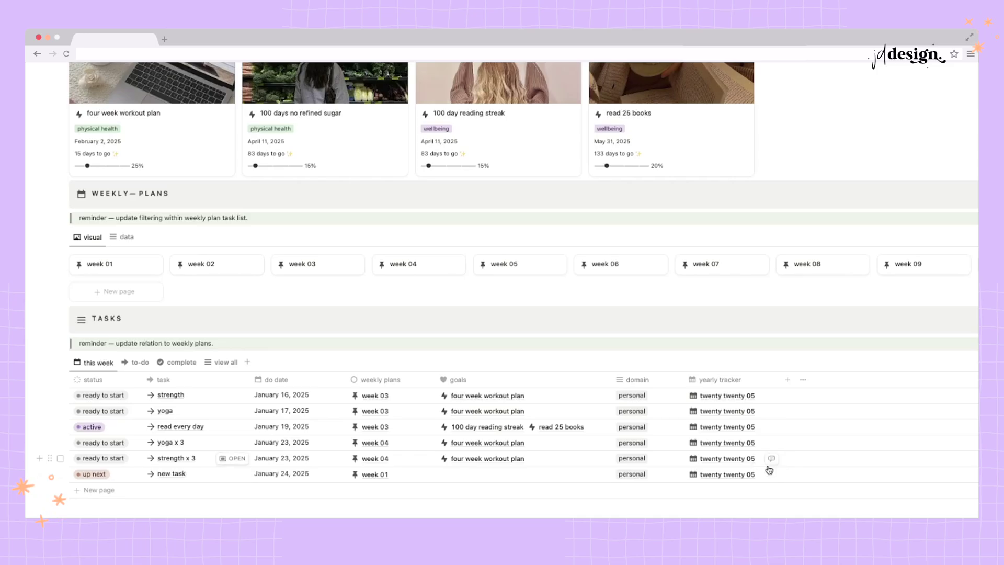
pyautogui.click(140, 363)
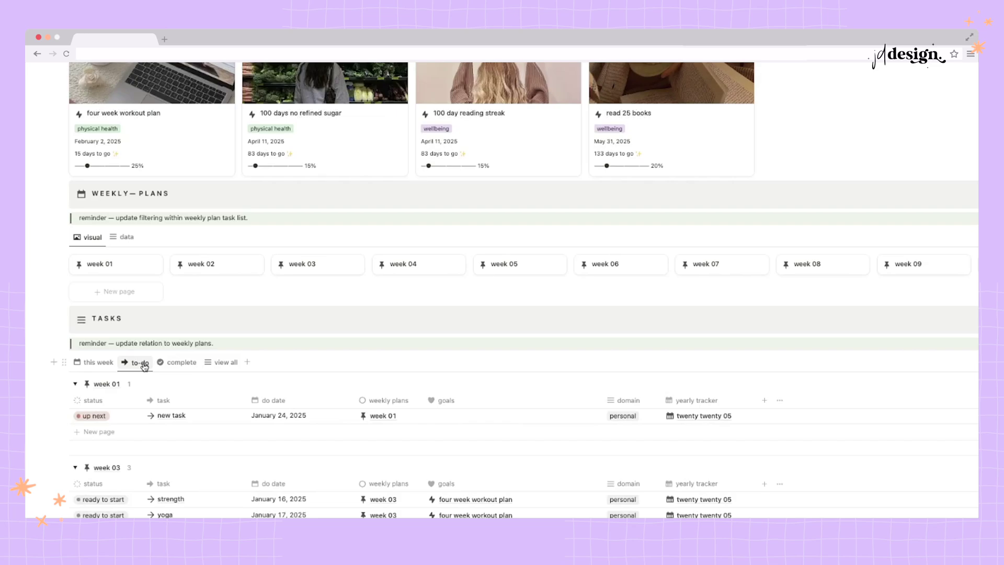
pyautogui.scroll(-5, 304, 379)
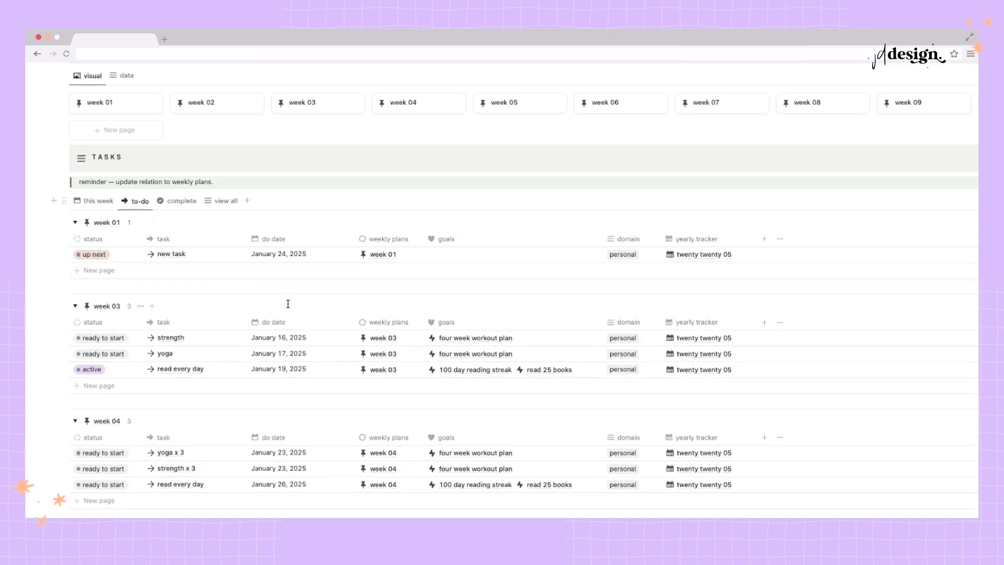
pyautogui.click(184, 203)
pyautogui.scroll(-2, 278, 312)
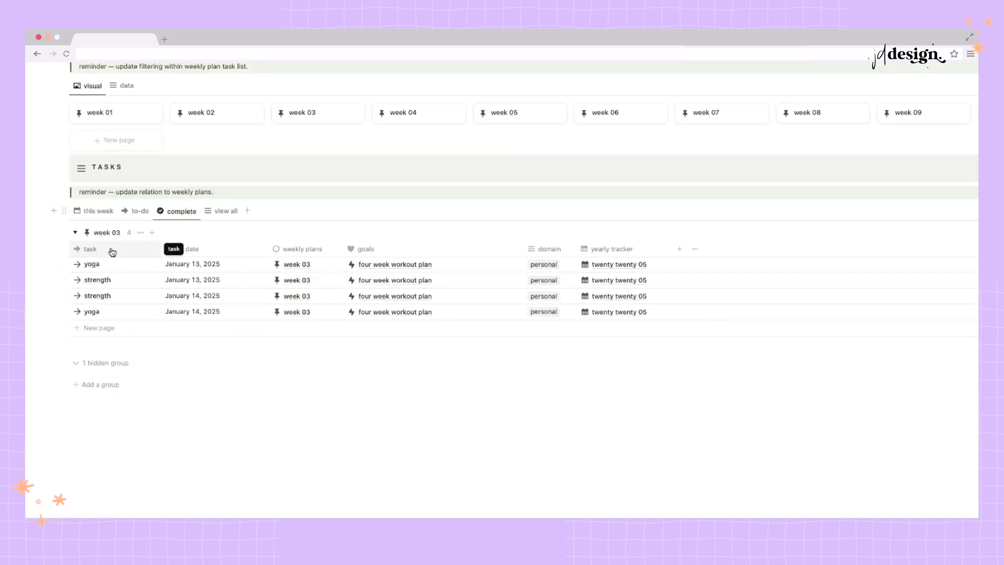
pyautogui.click(226, 211)
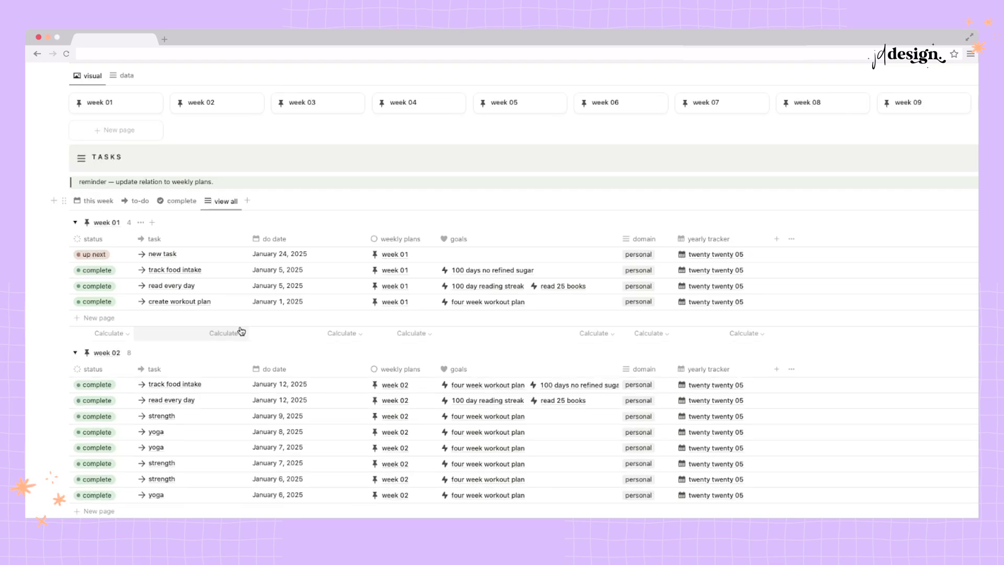
pyautogui.scroll(-1, 240, 331)
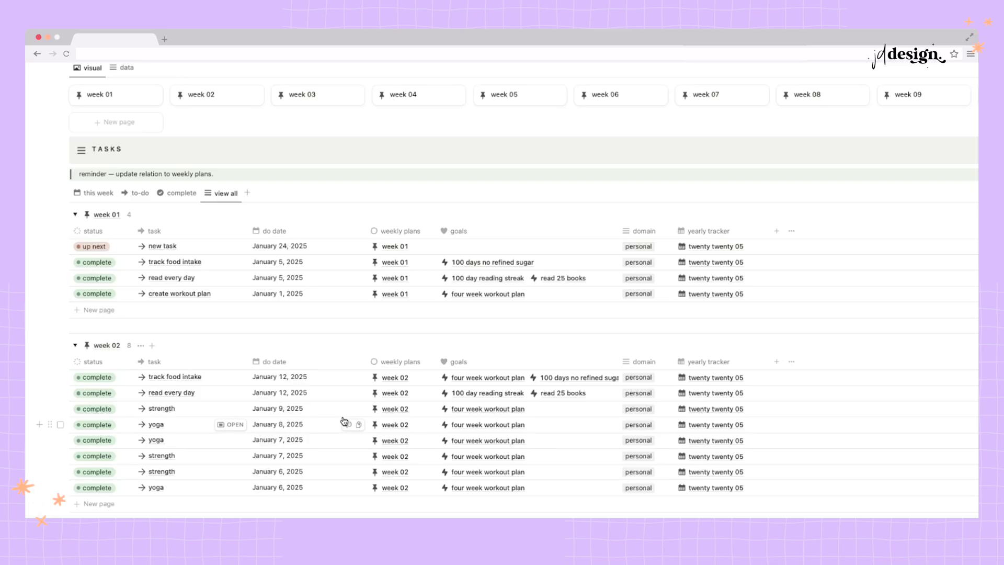
pyautogui.scroll(-4, 814, 312)
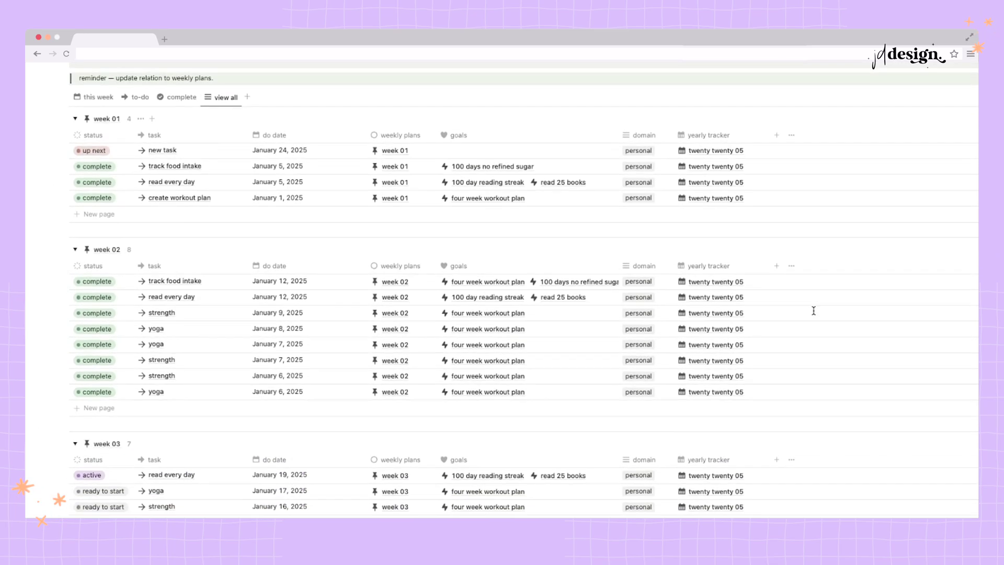
pyautogui.scroll(-2, 813, 311)
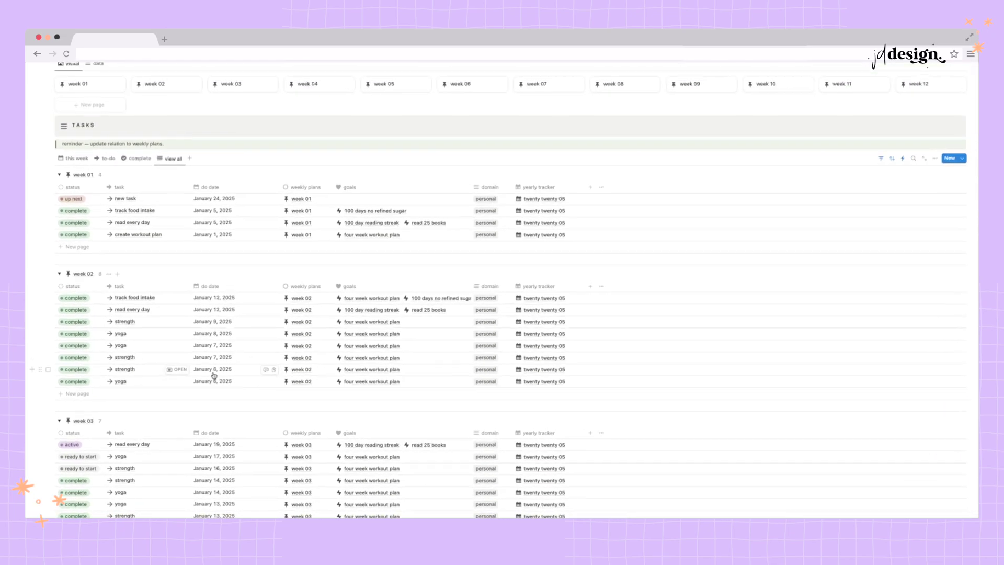
# Leave the duplicated plan for the dashboard page and examine its task inbox and weekly calendar.
pyautogui.scroll(10, 210, 379)
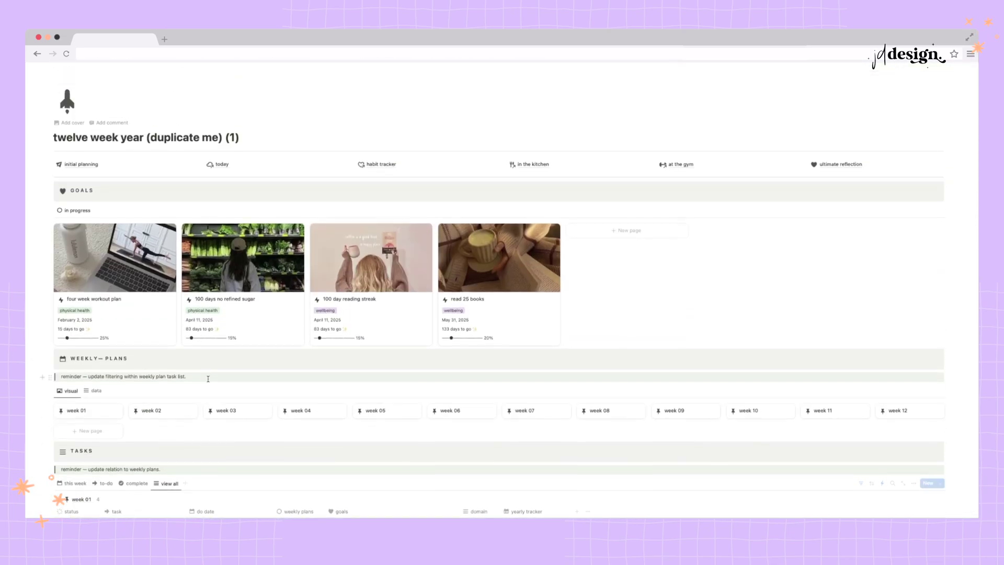
pyautogui.click(178, 170)
pyautogui.scroll(-3, 727, 452)
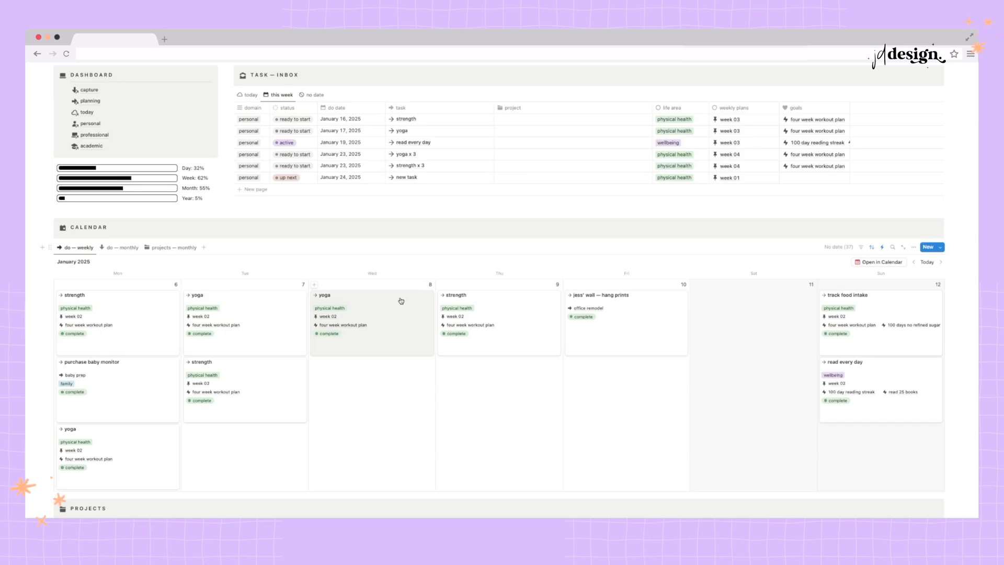
pyautogui.moveTo(397, 307); pyautogui.dragTo(384, 333)
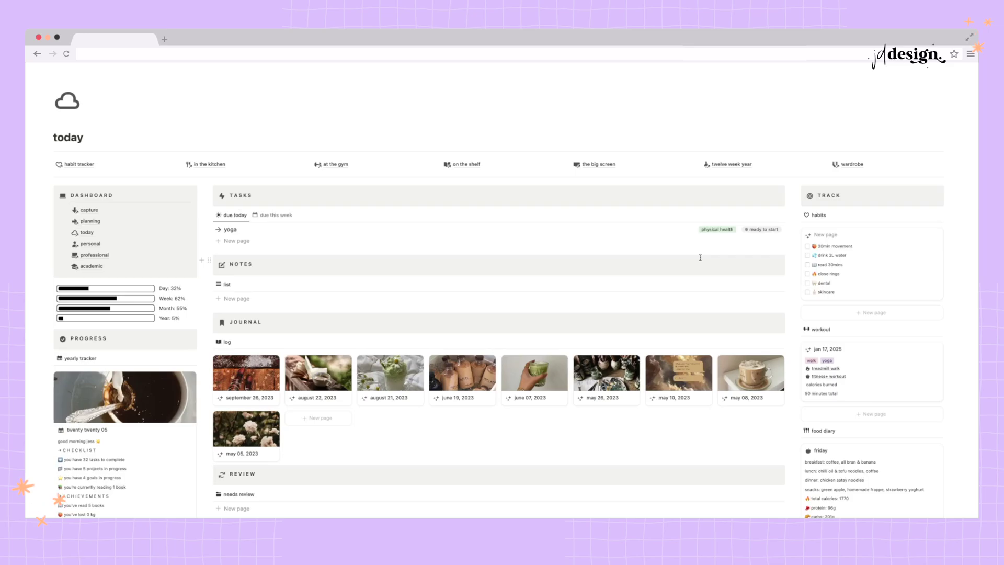
# In the jan 01 → mar 23 plan, check the week 02 to-do task filters and the data view of the weekly plans.
pyautogui.click(732, 165)
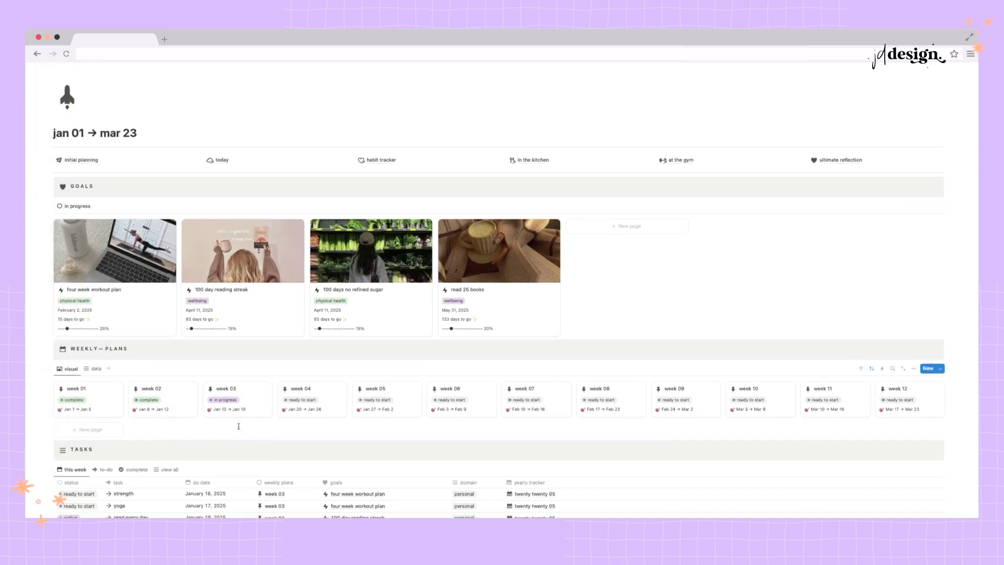
pyautogui.scroll(-3, 239, 429)
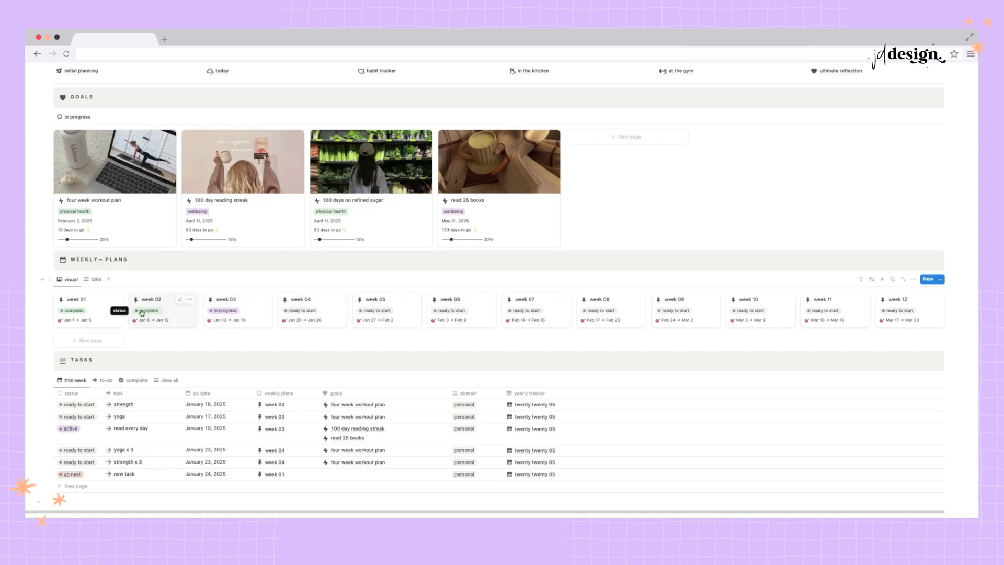
pyautogui.click(170, 320)
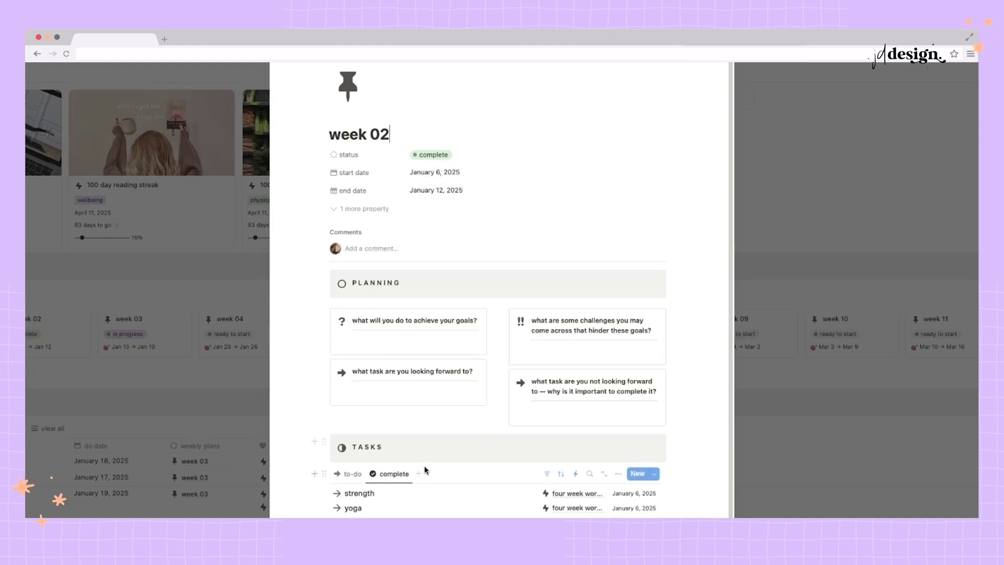
pyautogui.click(349, 473)
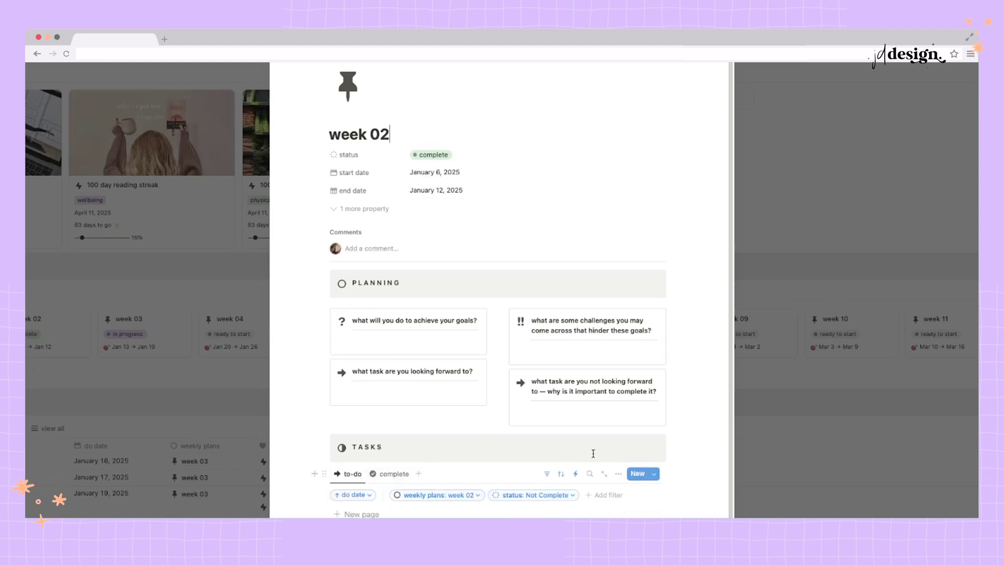
pyautogui.click(546, 474)
pyautogui.scroll(-2, 670, 326)
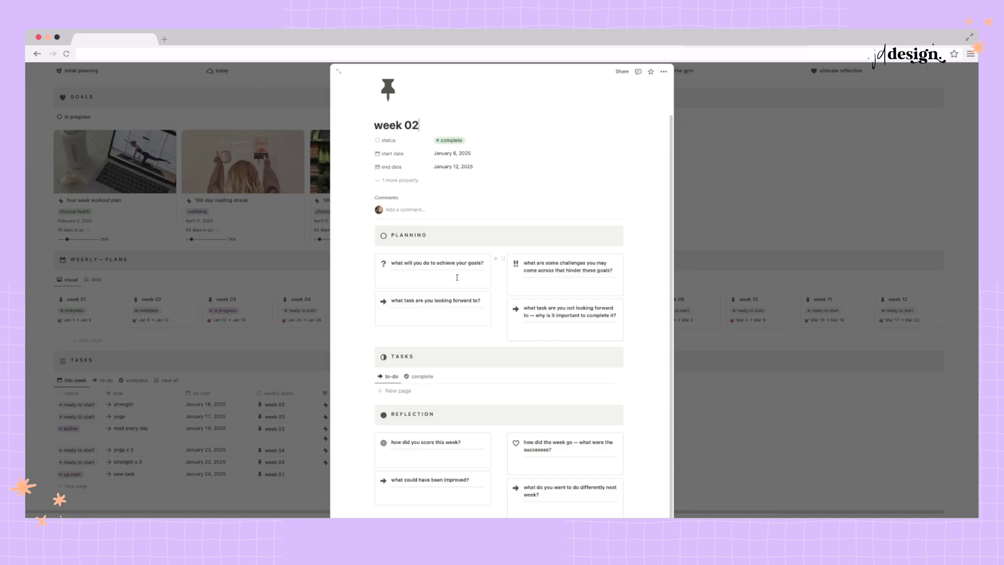
pyautogui.press('Escape')
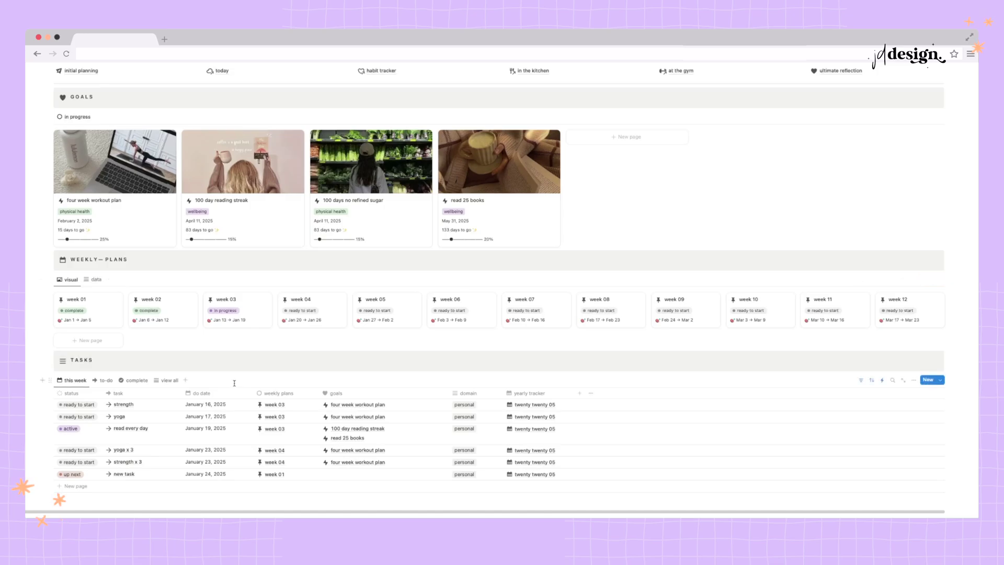
pyautogui.click(93, 279)
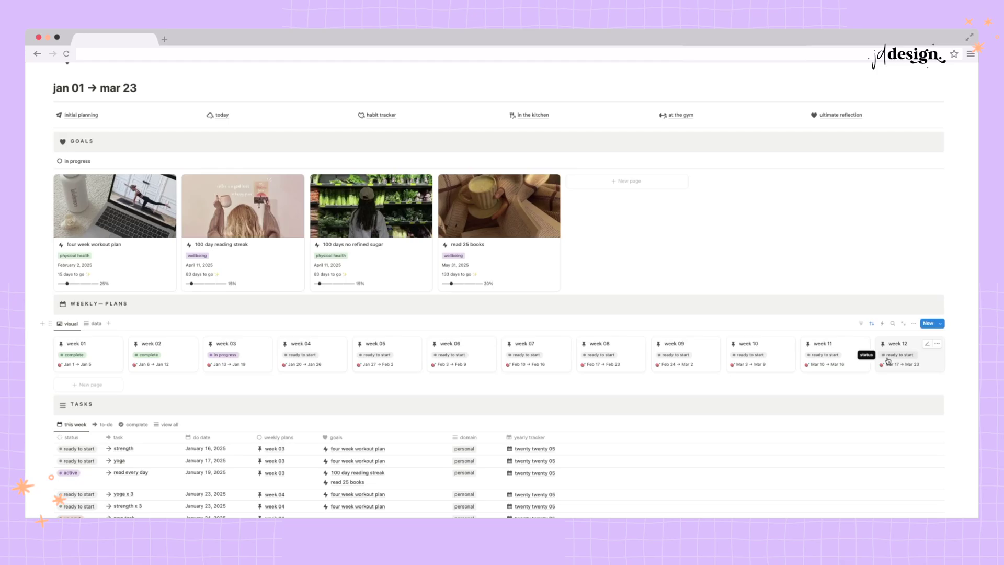
# Open the ultimate reflection page, check the post-score options for physical health, and show the life areas in the visual view.
pyautogui.moveTo(843, 120)
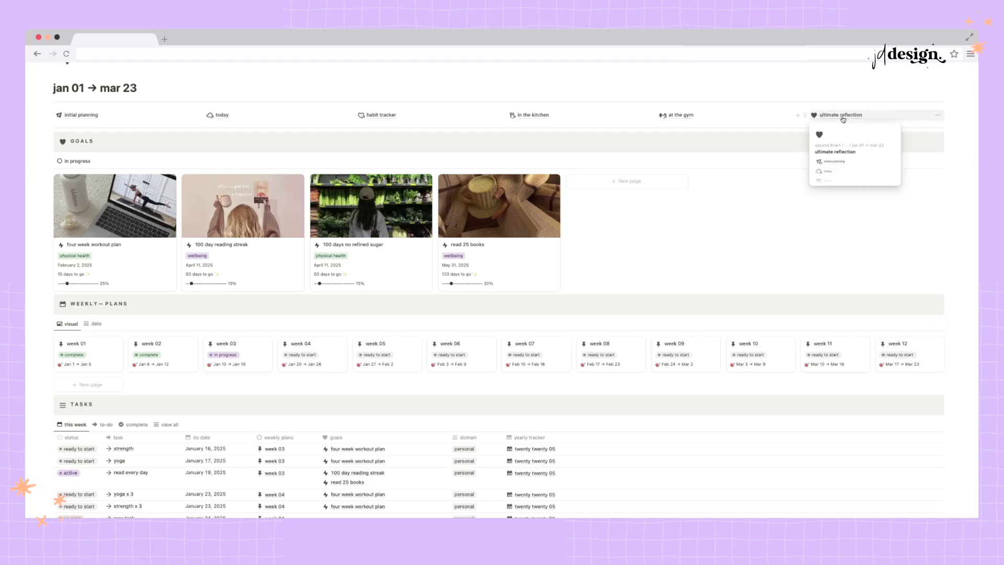
pyautogui.click(842, 115)
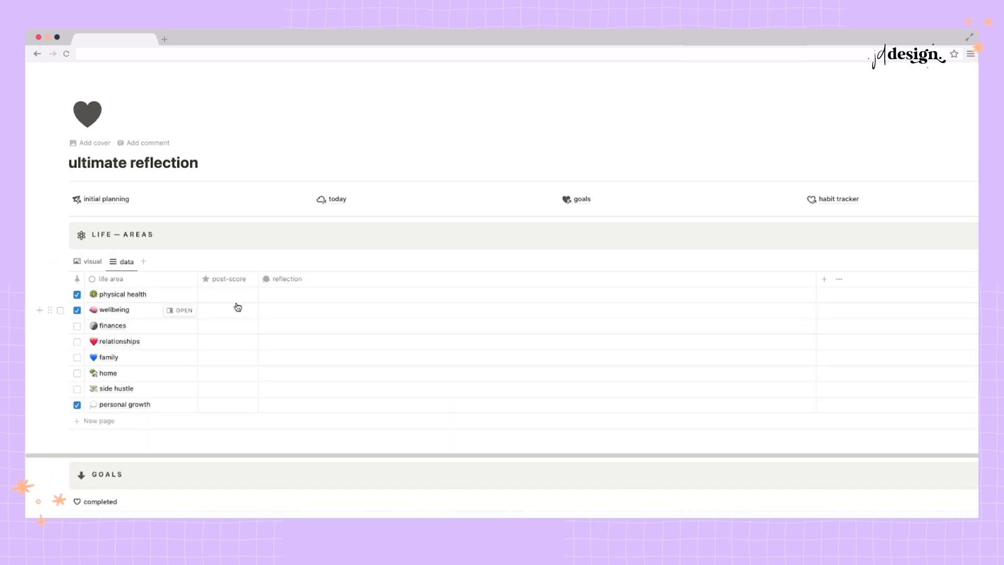
pyautogui.click(235, 302)
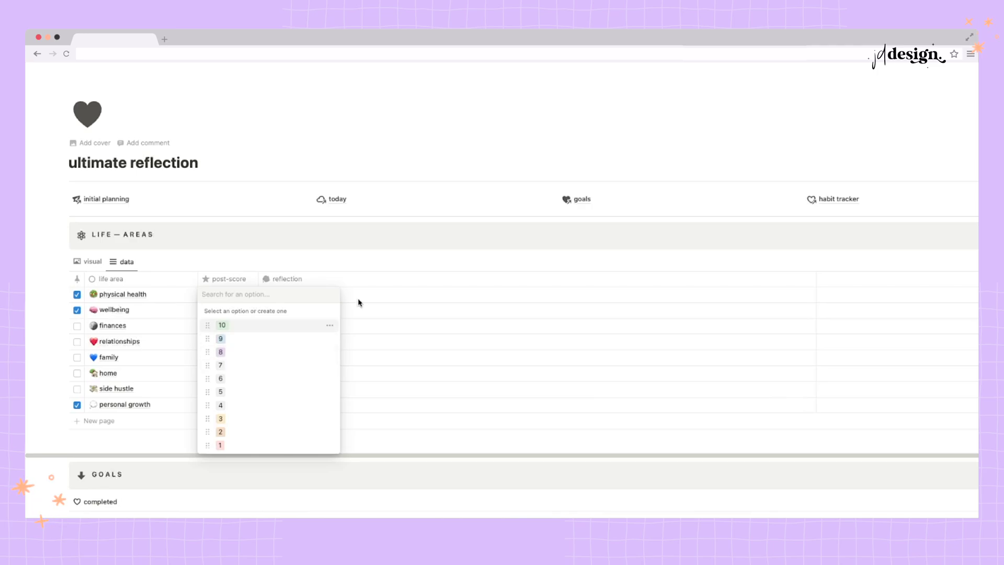
pyautogui.press('Escape')
pyautogui.click(88, 262)
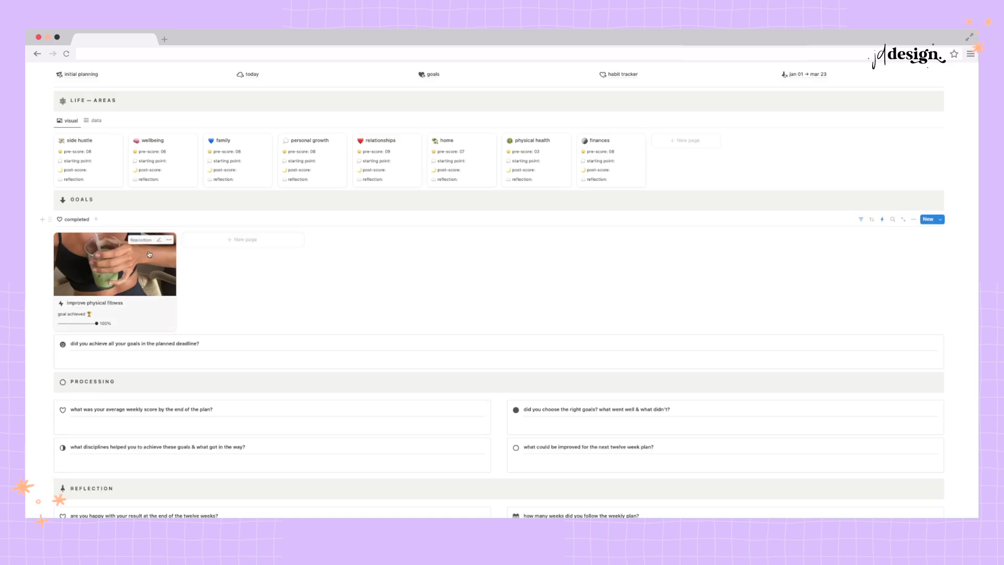
# Clear the twelve week plan checkbox of the completed goal "improve physical fitness" and return to the jan 01 → mar 23 plan.
pyautogui.click(116, 282)
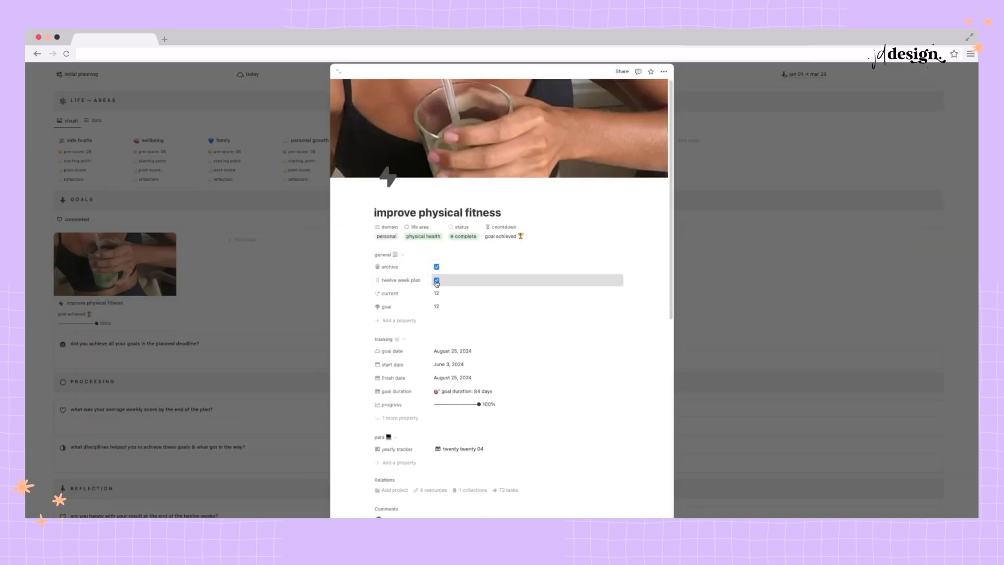
pyautogui.click(437, 281)
pyautogui.press('Escape')
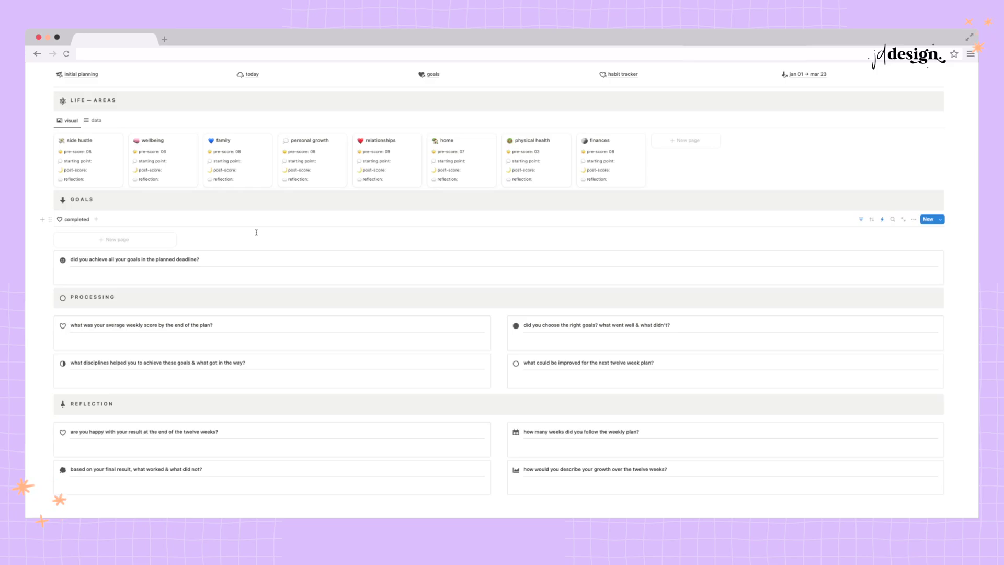
pyautogui.scroll(3, 794, 501)
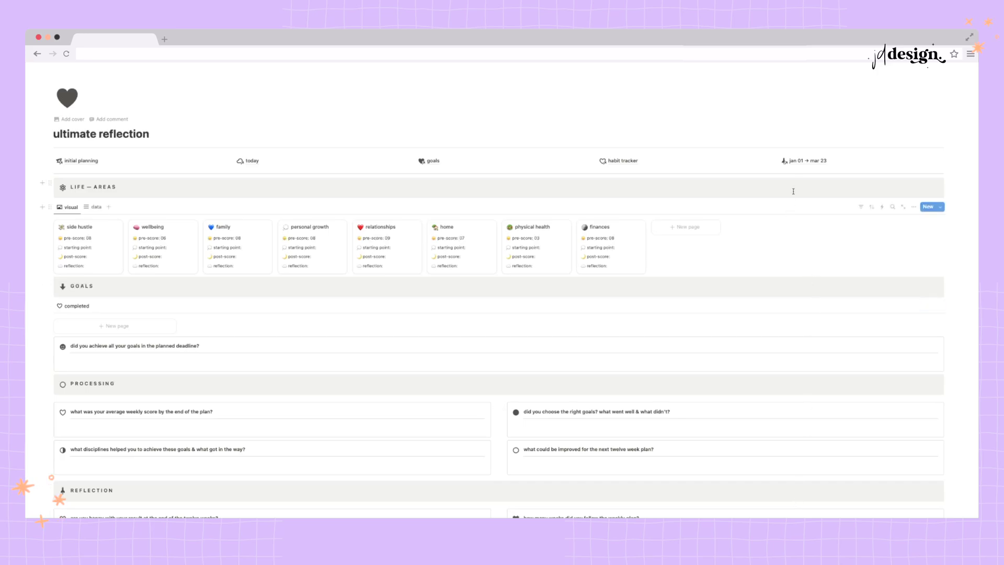
pyautogui.click(800, 164)
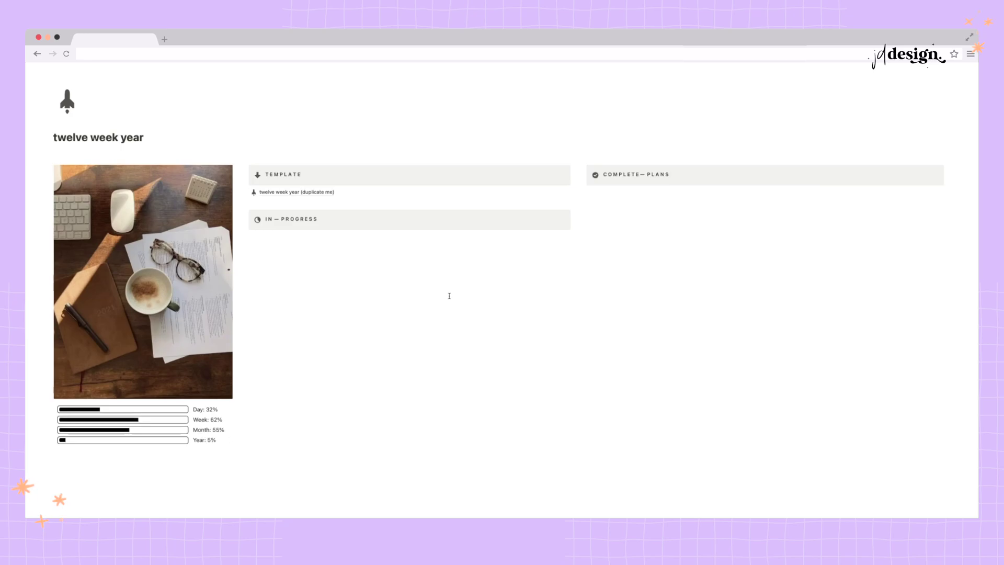
# Open the "twelve week year (duplicate me)" template, add an untitled task to its tasks table and open that task's page.
pyautogui.click(306, 193)
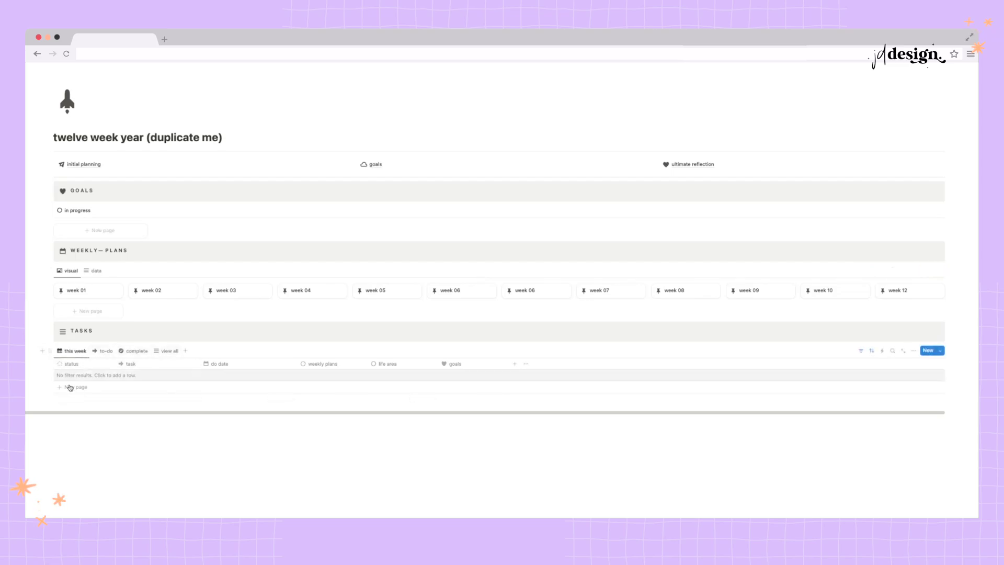
pyautogui.click(222, 375)
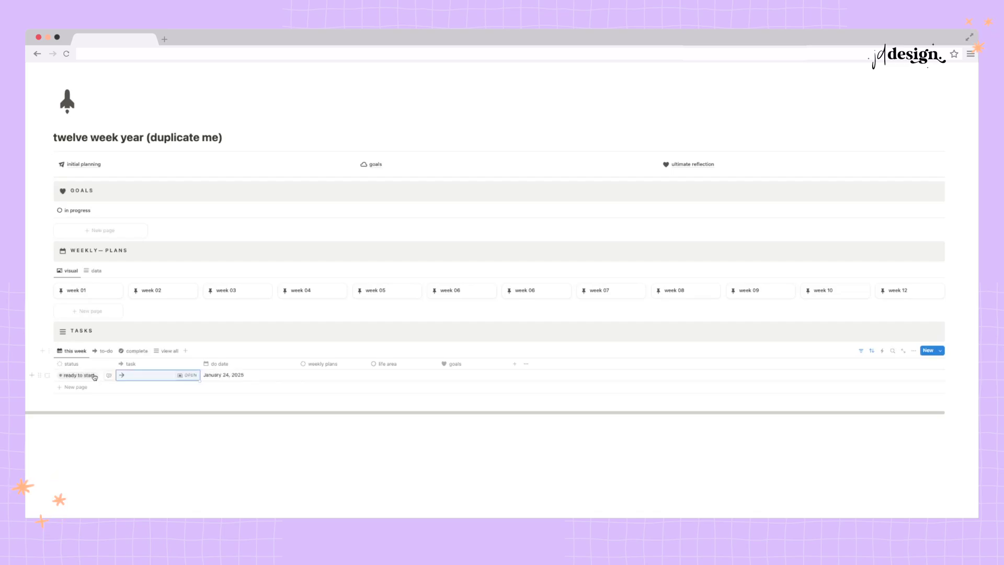
pyautogui.click(188, 375)
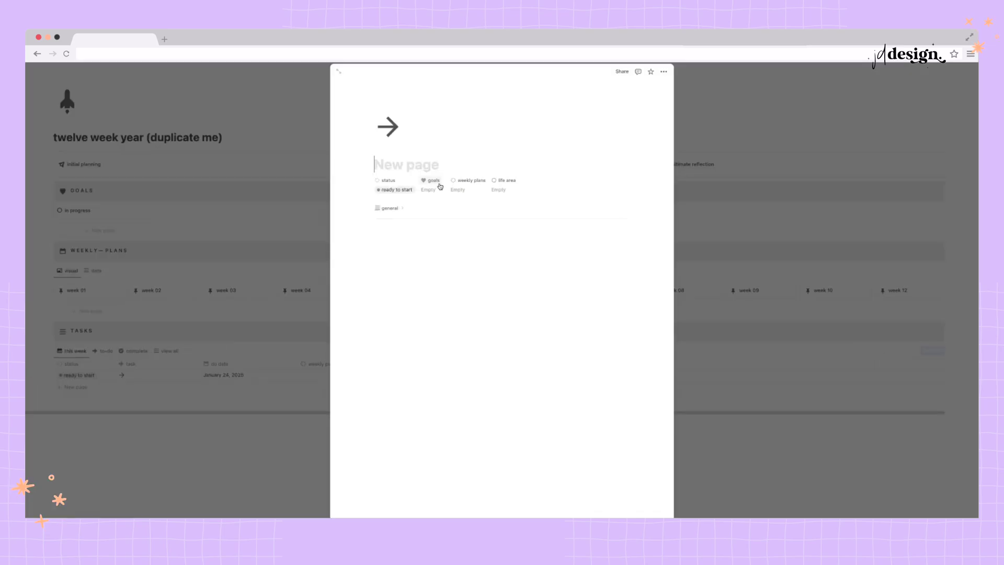
# Examine the untitled task's general properties and the options offered for its goals, weekly plans and life area.
pyautogui.click(394, 210)
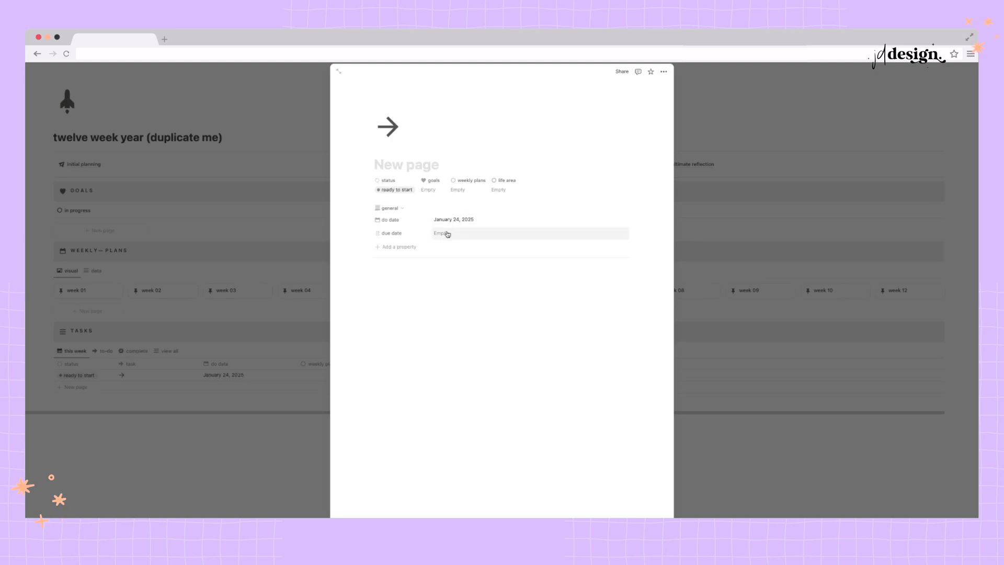
pyautogui.click(421, 208)
pyautogui.click(427, 189)
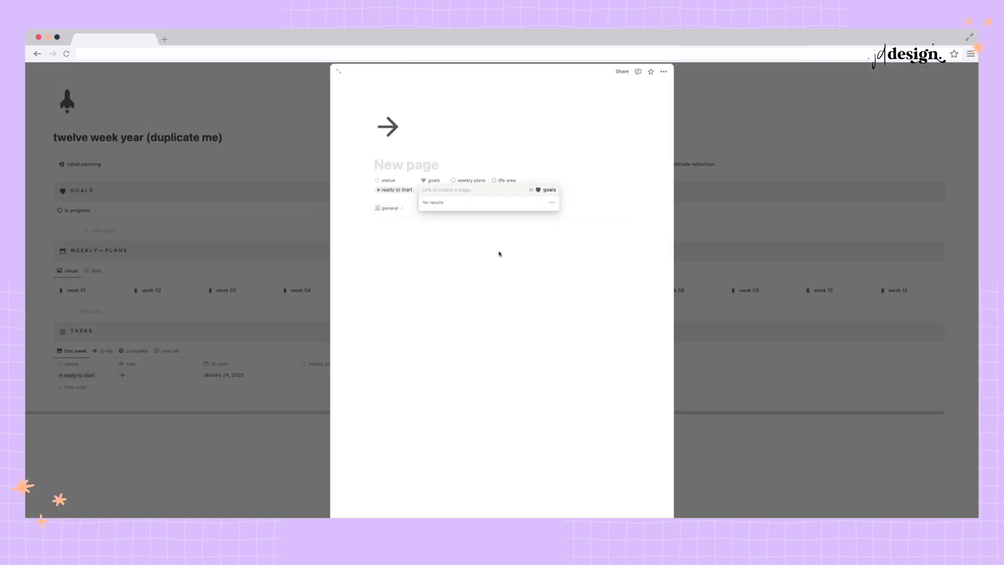
pyautogui.click(538, 148)
pyautogui.click(480, 194)
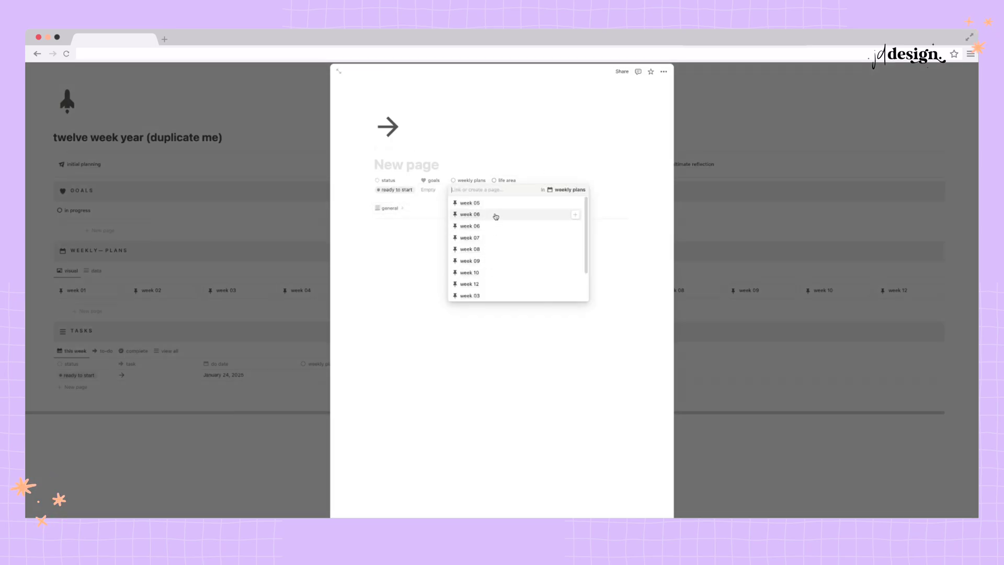
pyautogui.click(527, 153)
pyautogui.click(501, 190)
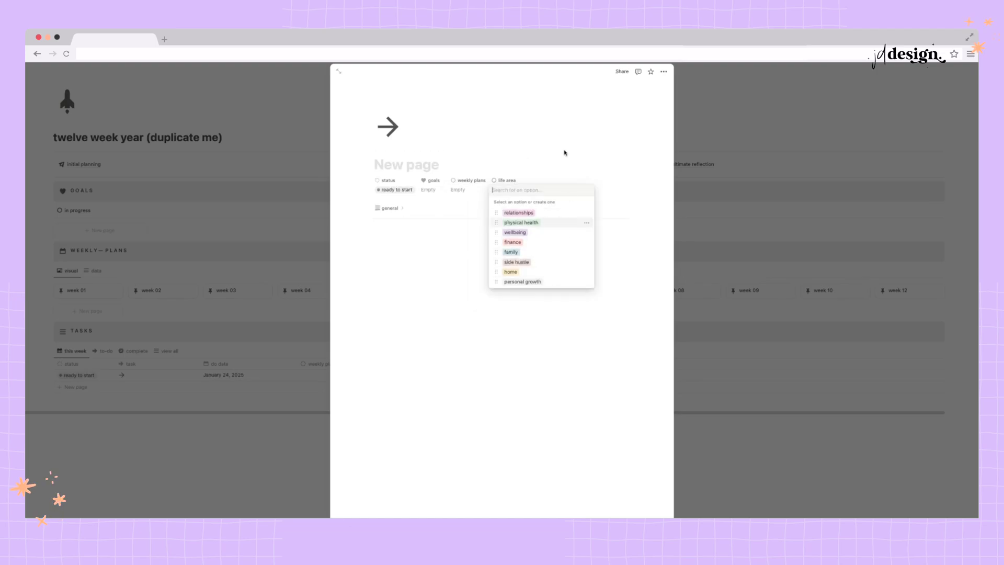
# Leave the task's life area options and, on the goals page, show the overview's complete goals and return to the current ones.
pyautogui.click(516, 224)
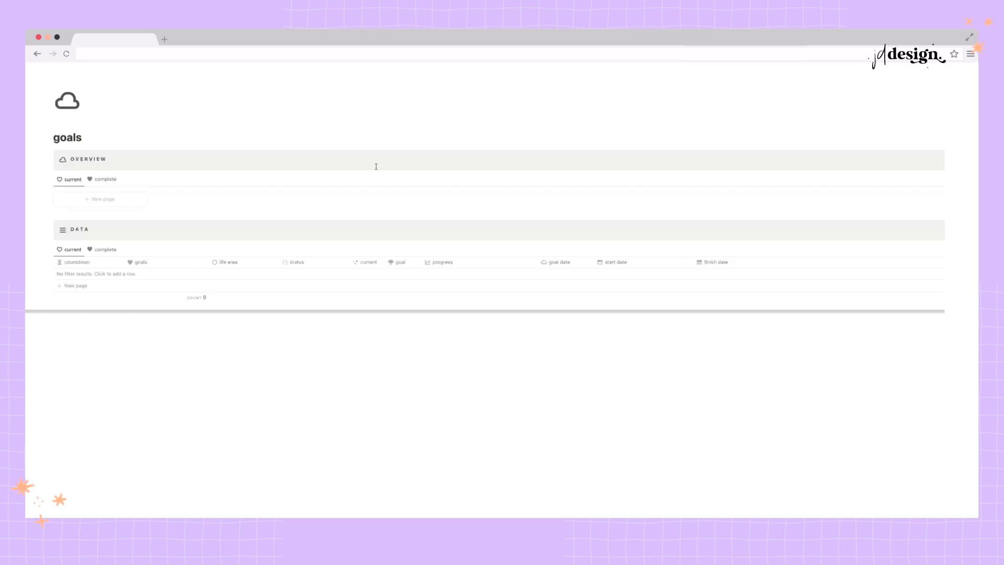
pyautogui.click(94, 181)
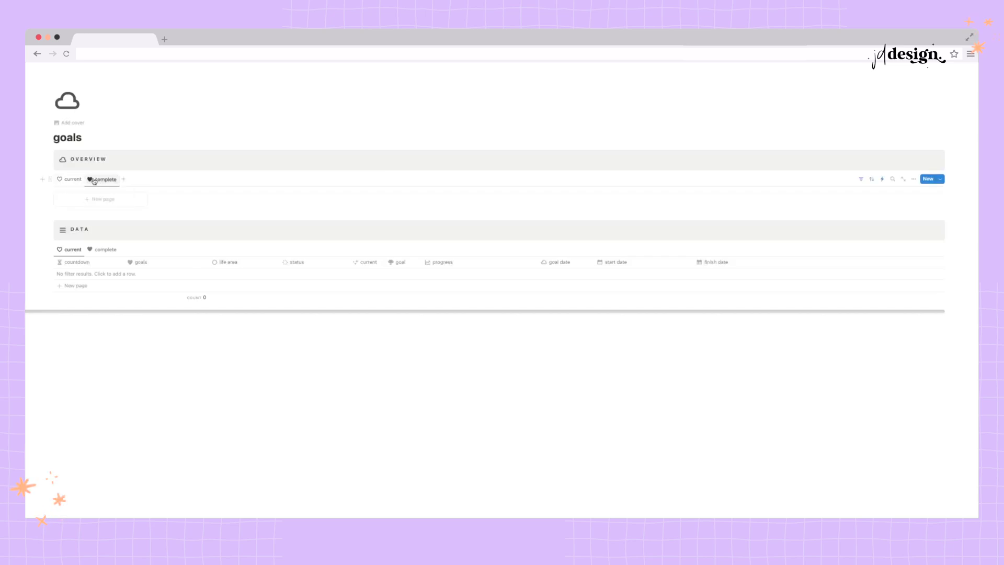
pyautogui.click(76, 179)
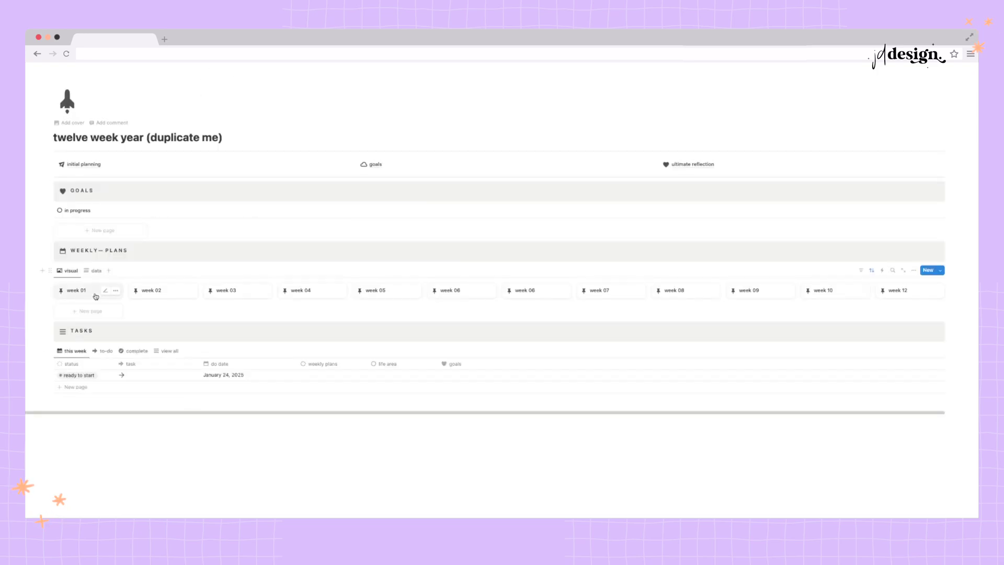
# Open the week 01 plan, review its planning and tasks sections, and check the start date calendar without picking a date.
pyautogui.click(76, 291)
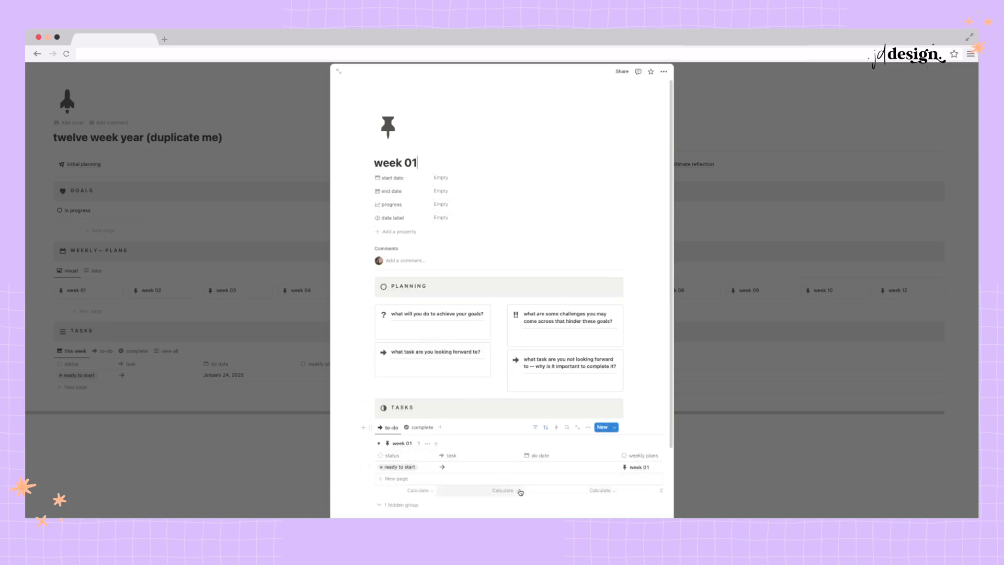
pyautogui.scroll(-2, 447, 426)
pyautogui.scroll(2, 447, 427)
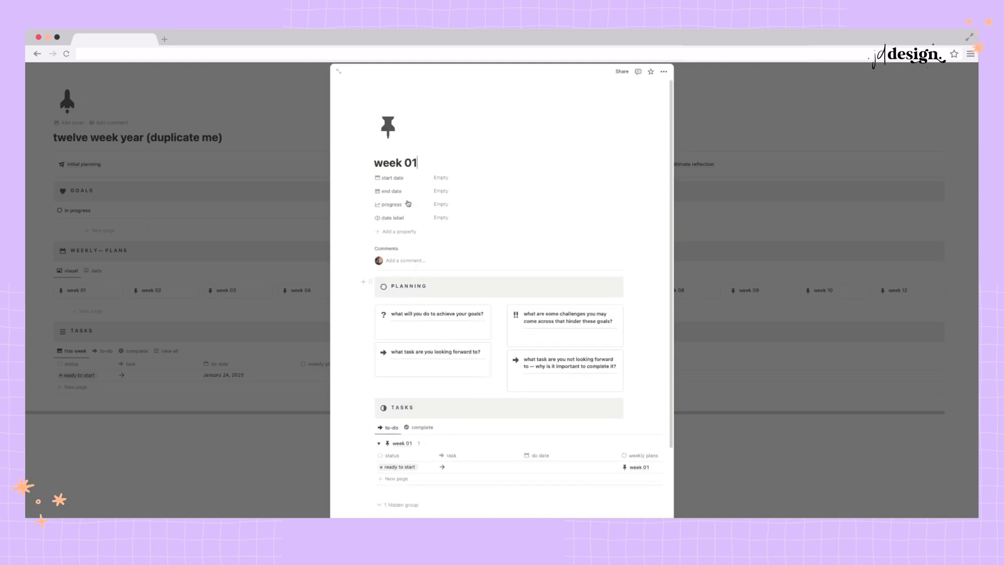
pyautogui.click(441, 178)
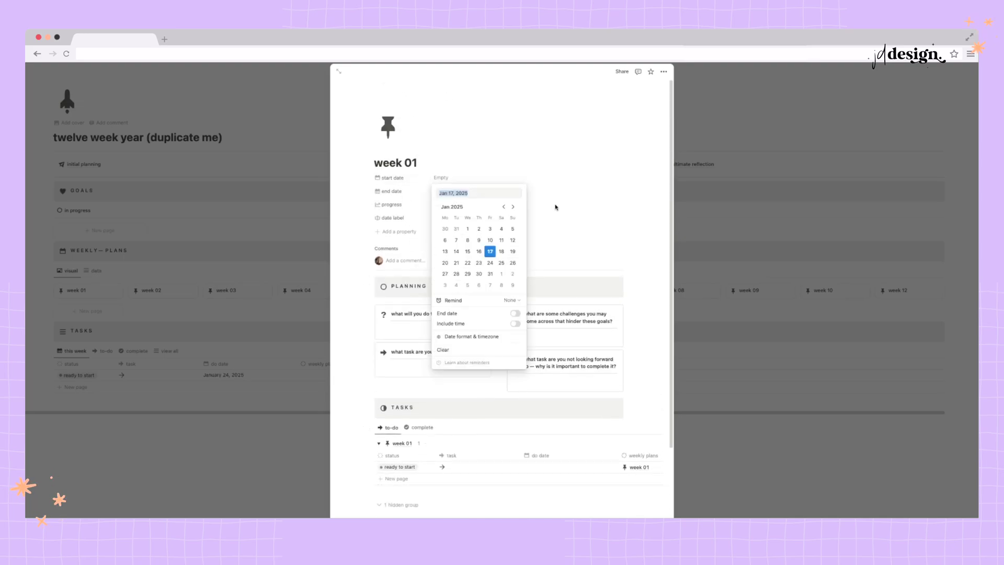
pyautogui.click(556, 206)
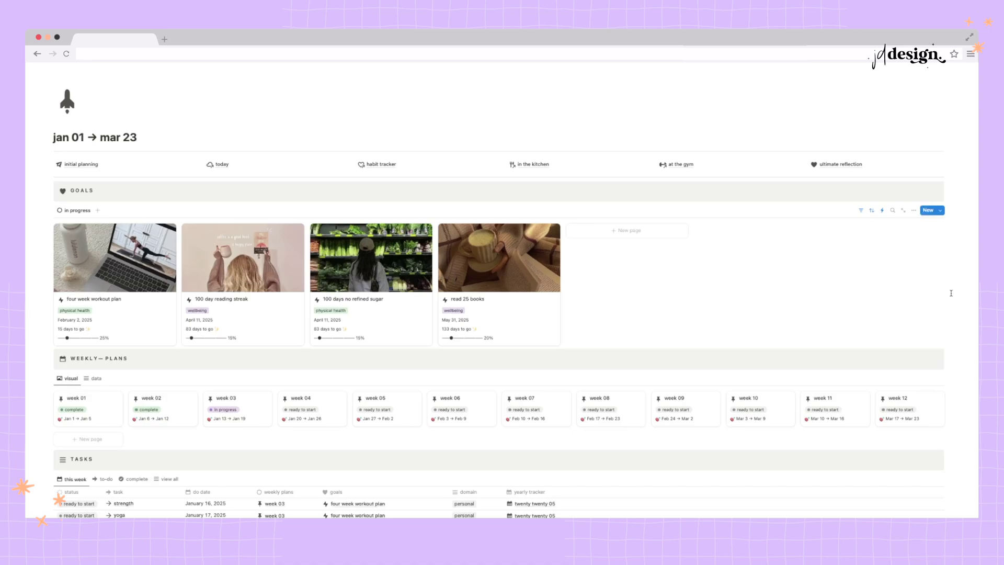